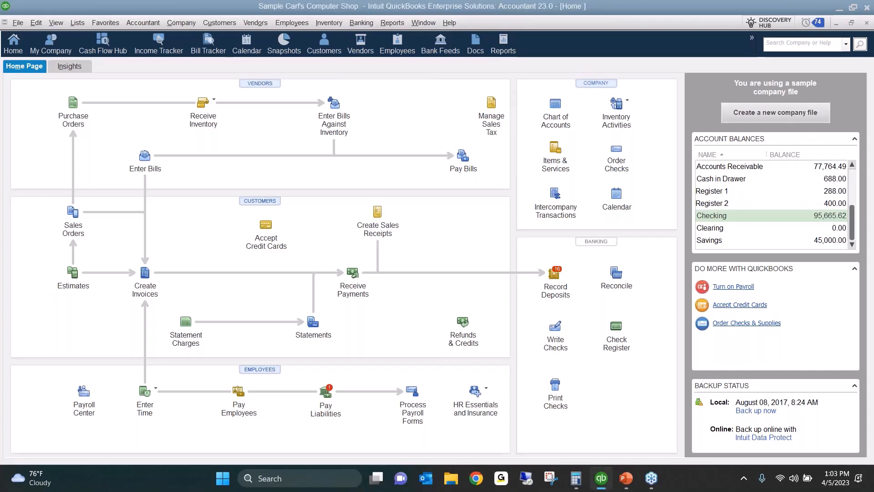
Step: View the Prepaid Inventory account's register from the Chart of Accounts and close it again
click(553, 106)
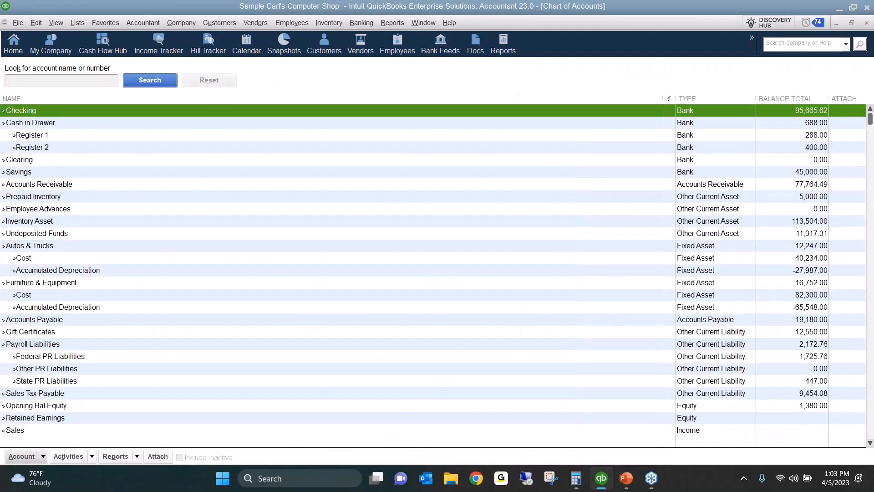
double_click(72, 196)
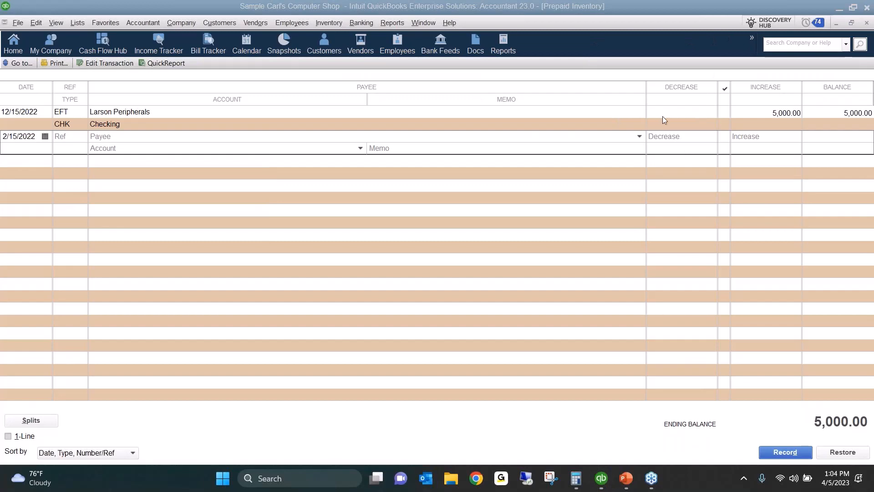
click(461, 185)
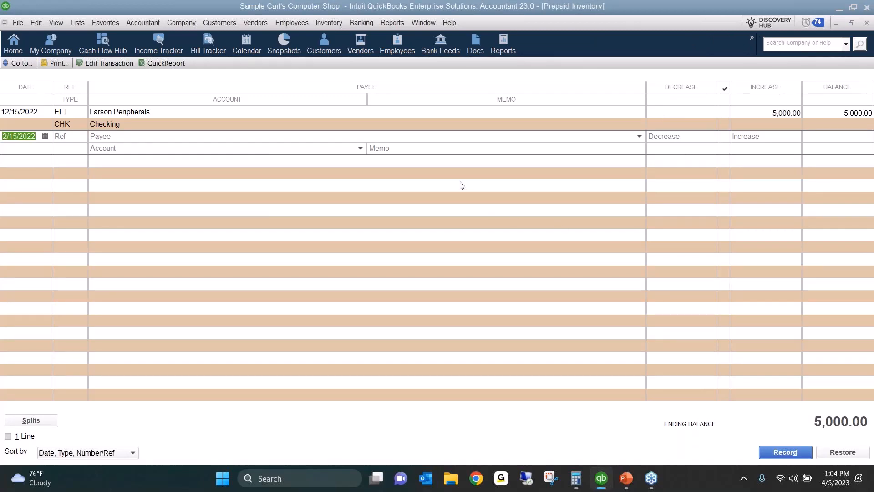
key(Escape)
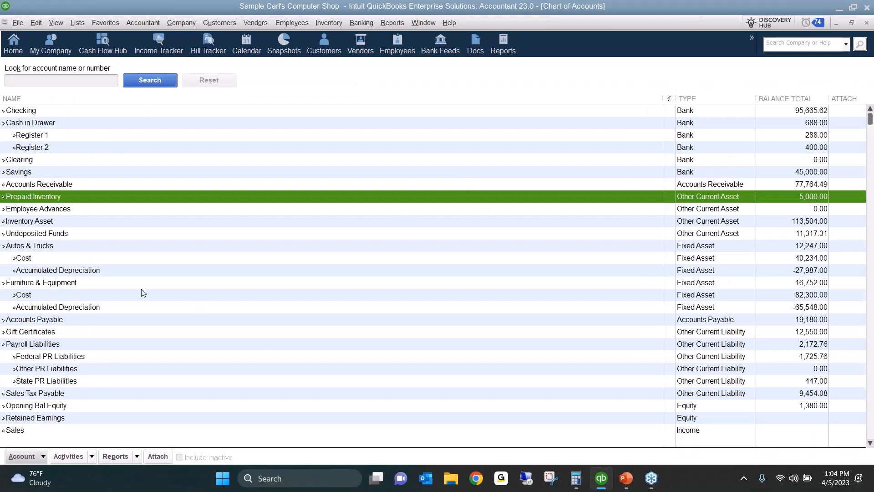
Step: Review the Prepaid Inventory account's type and tax-line mapping in its edit form, save it, and select the Inventory Asset account
right_click(139, 195)
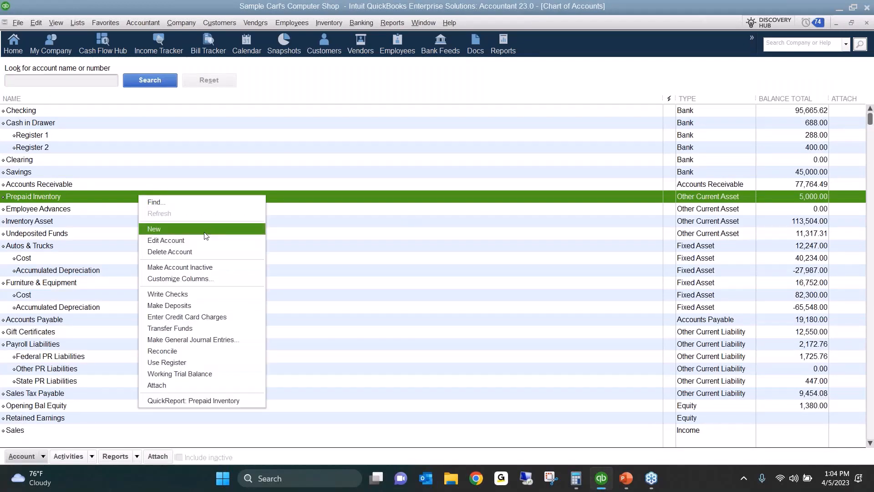
click(197, 244)
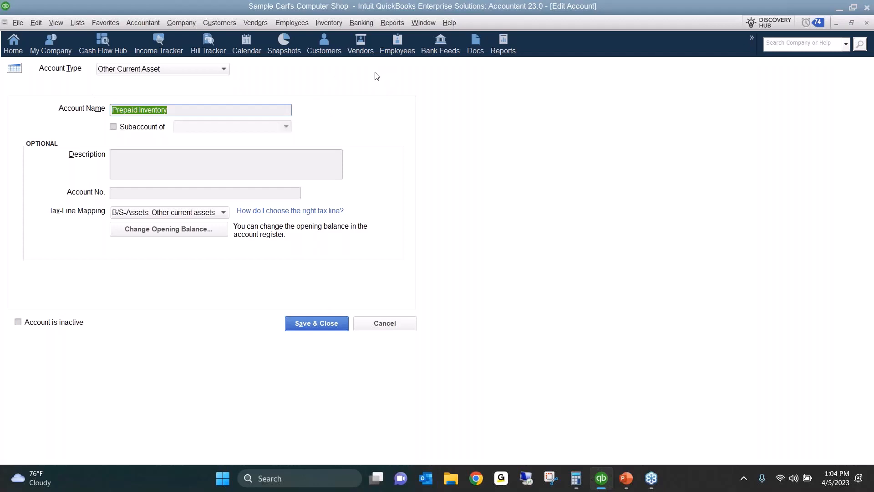
click(322, 322)
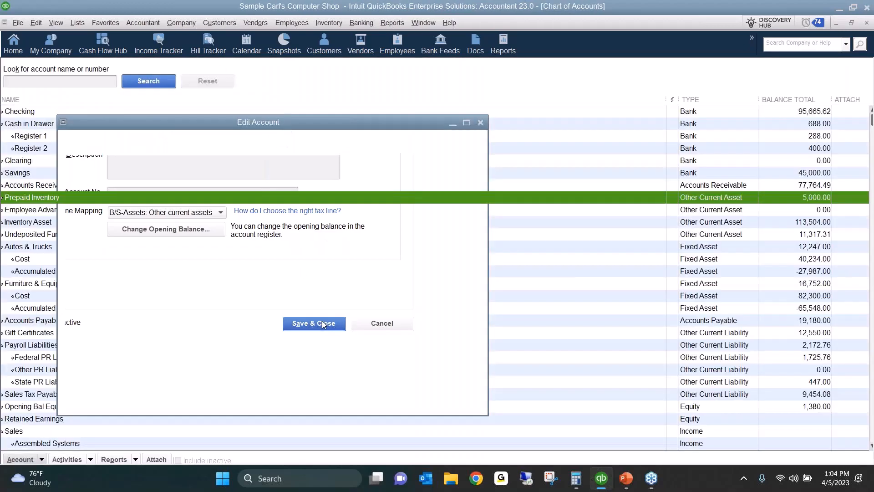
click(32, 224)
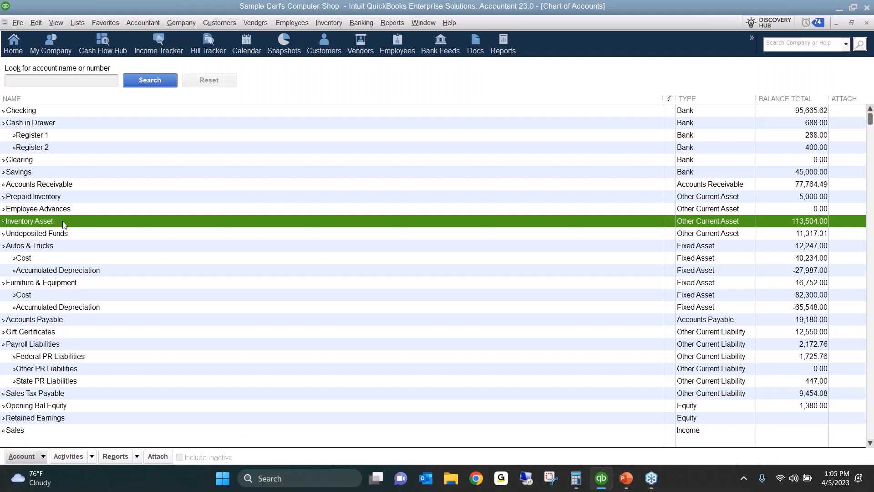
Step: Find the Inventory Prepayment item in the Item List and open it for editing
click(78, 24)
click(100, 48)
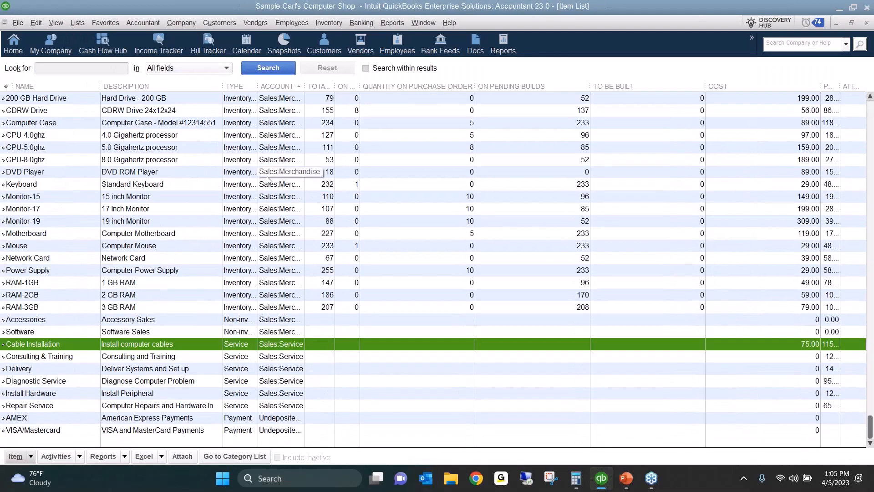
click(268, 177)
text(inv)
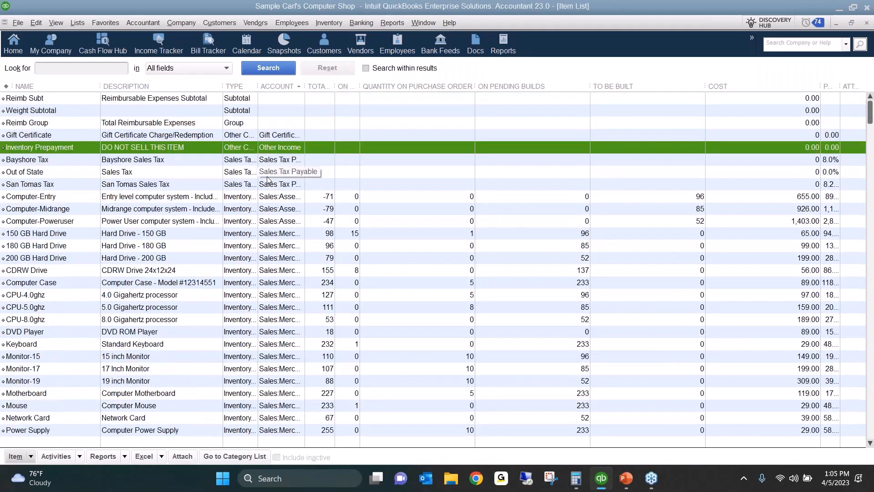
double_click(70, 147)
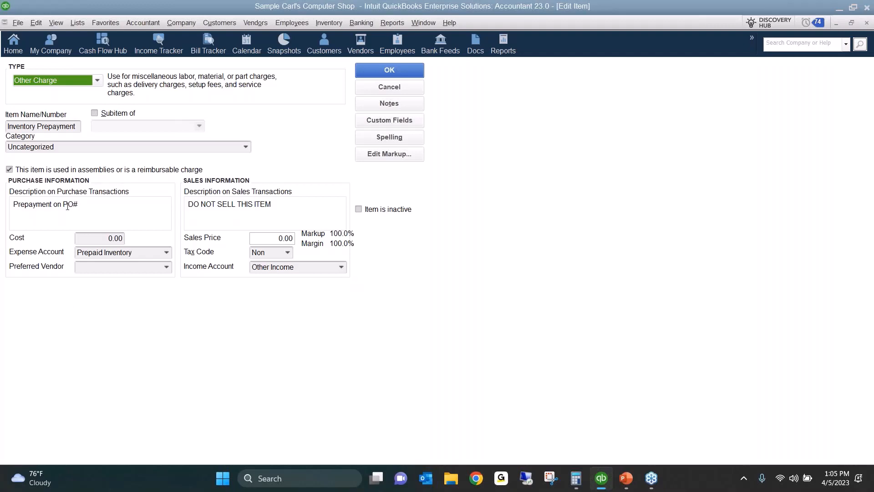
Step: Review the Inventory Prepayment item's purchase and sales descriptions, income account and markup settings, and save the item
click(92, 204)
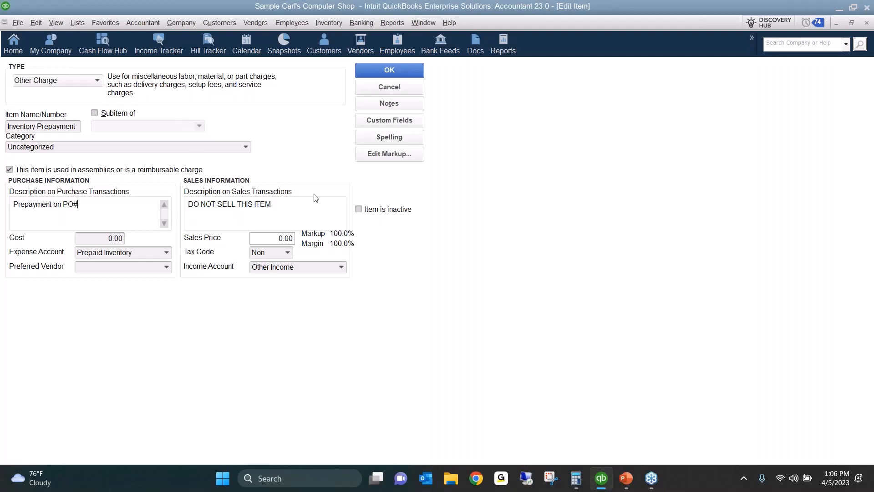
click(275, 204)
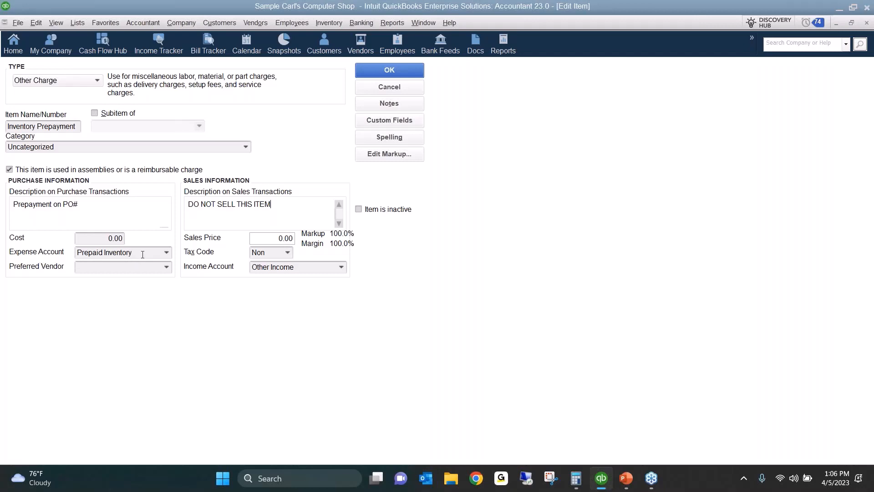
click(301, 268)
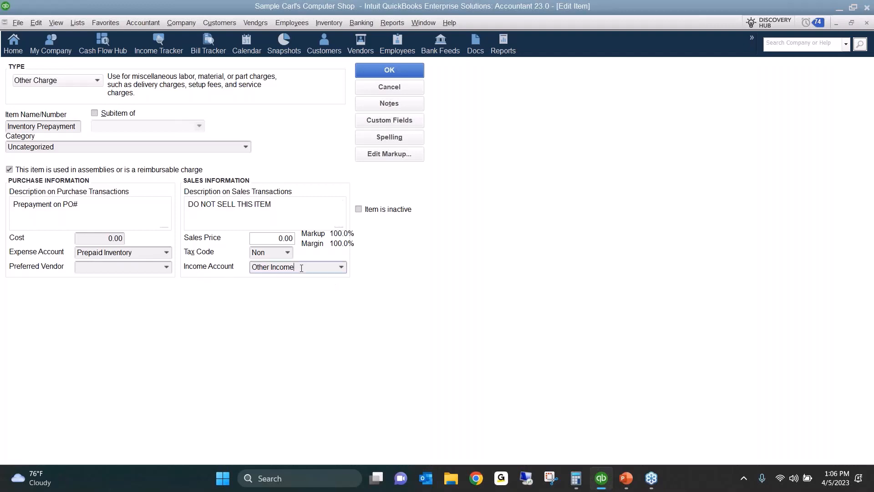
drag(279, 205, 169, 208)
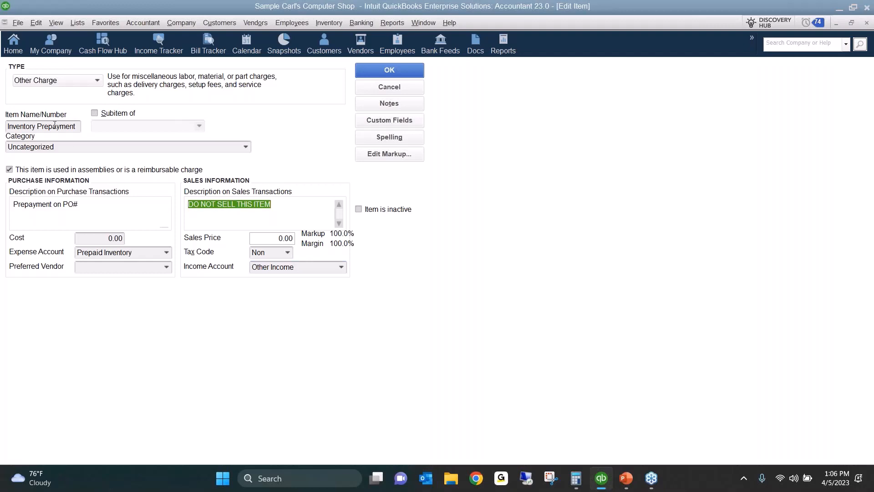
click(303, 207)
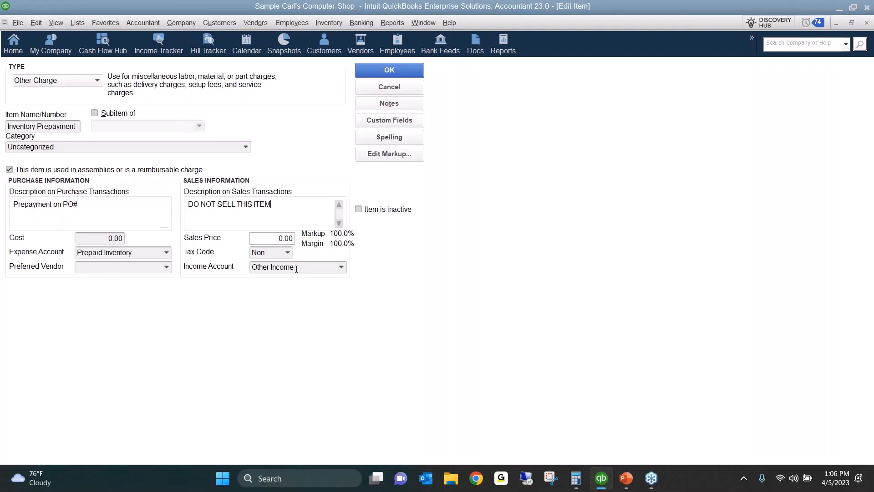
click(380, 155)
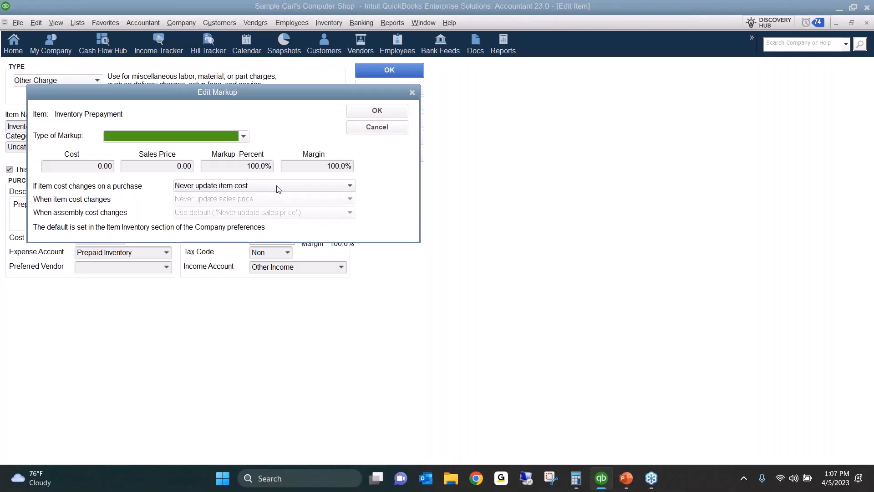
click(377, 110)
click(389, 70)
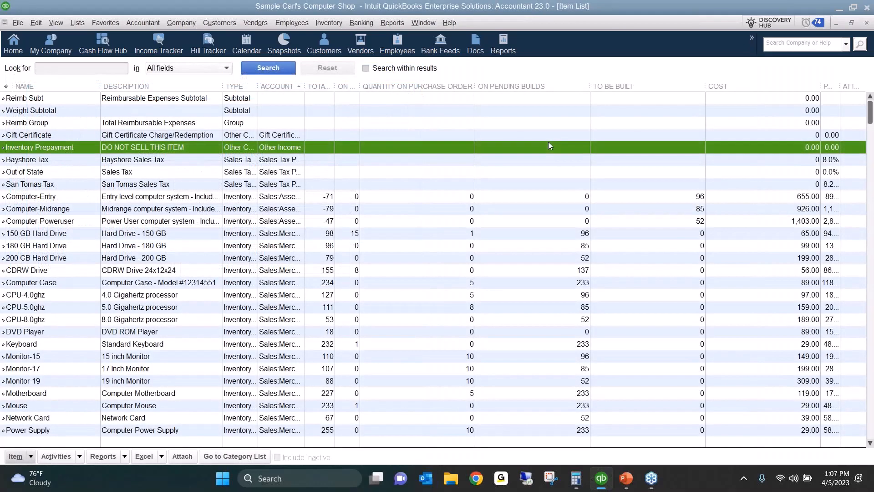
Step: Close the open lists and start a purchase order for the vendor Graham Monitors, Cables and Supplies
key(ctrl+a)
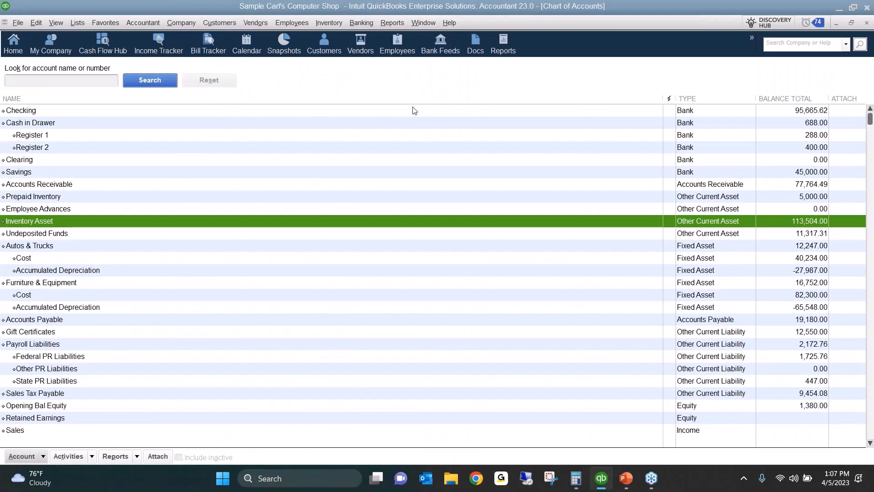
key(Escape)
click(73, 106)
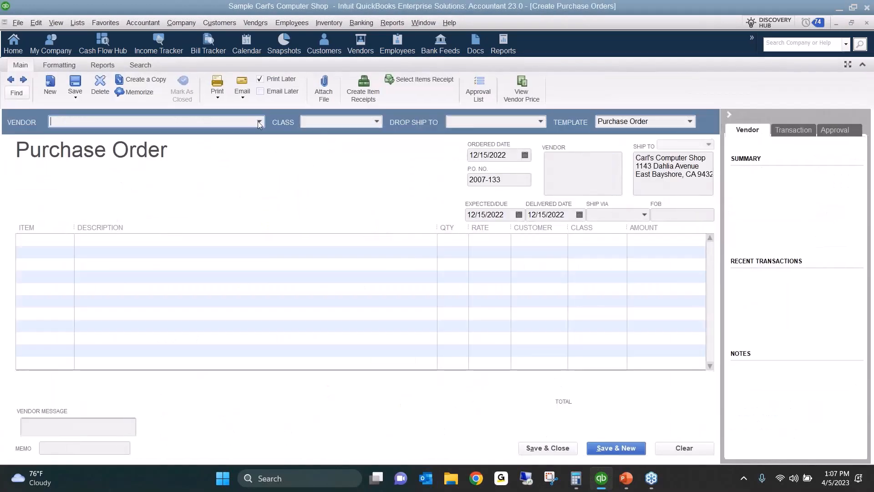
click(258, 122)
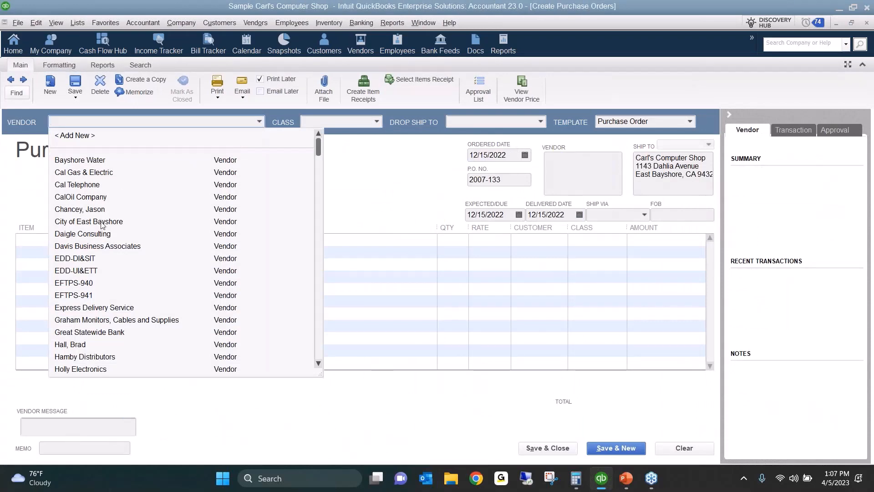
click(104, 324)
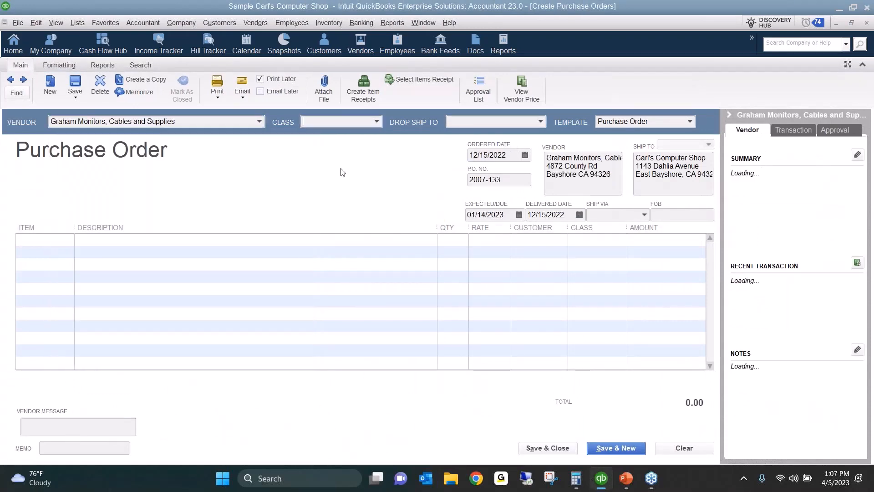
Step: Set the purchase order's ordered date to 12/01/2023
key(Tab)
key(Tab)
key(Tab)
key(Tab)
key(Tab)
click(513, 156)
double_click(513, 156)
text(12/01/2023)
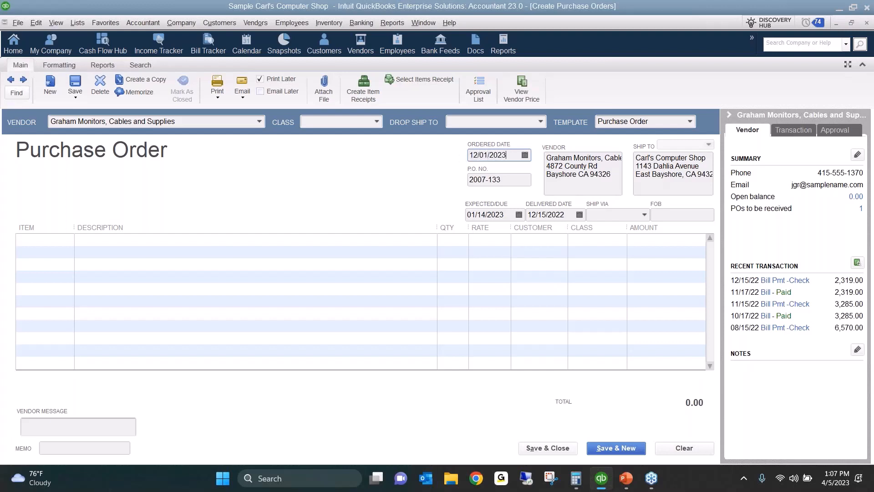
key(Tab)
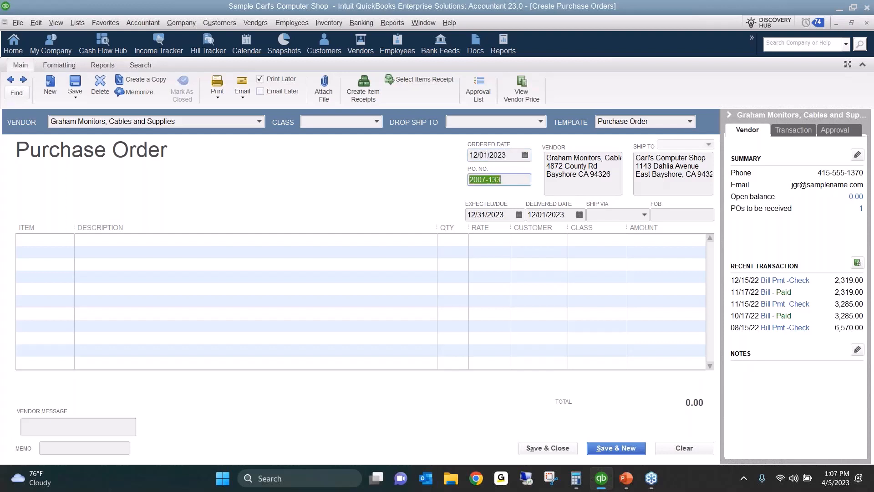
Step: Add Monitor-15 with a quantity of 10 as the purchase order's first line
click(60, 240)
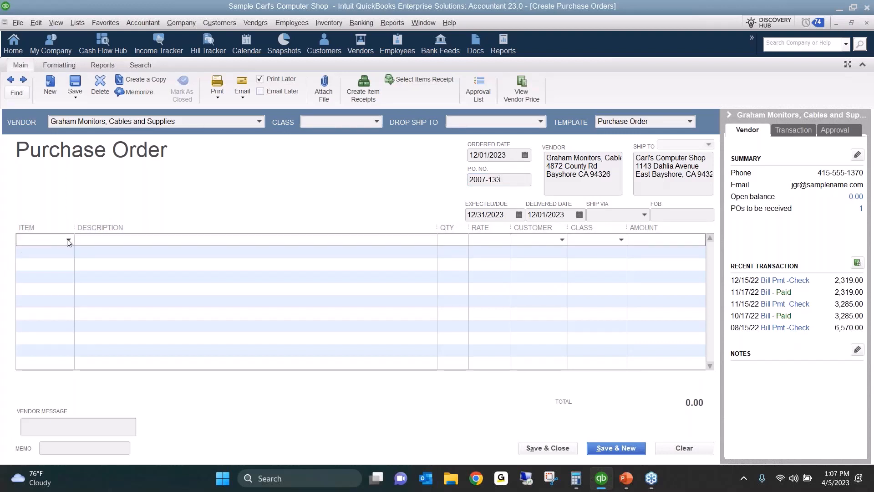
text(Monitor-15)
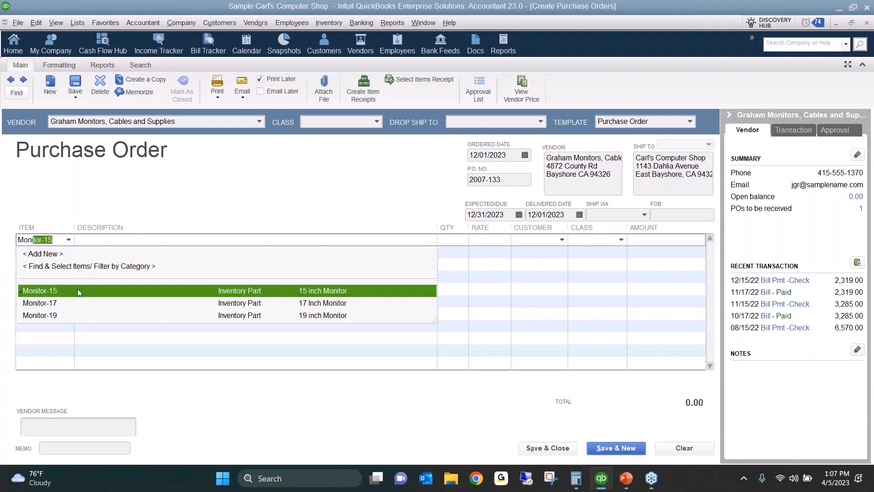
click(78, 290)
text(10)
key(Tab)
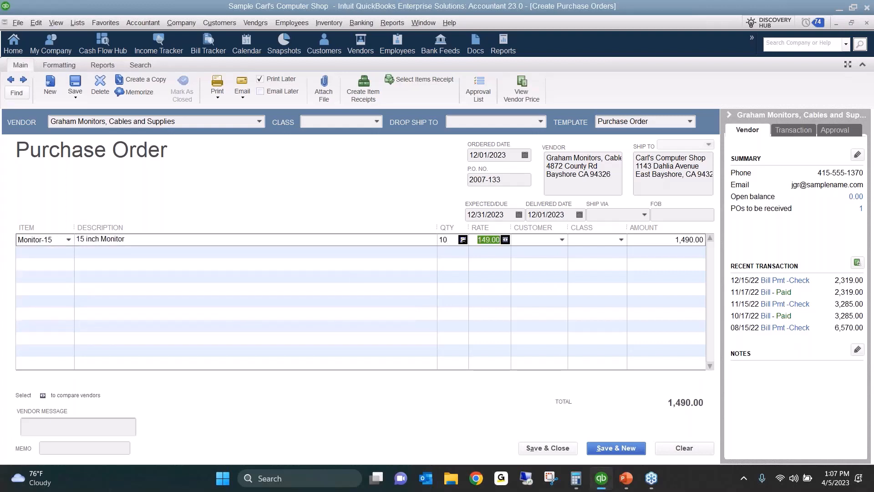
key(Tab)
key(Tab)
key(Tab)
key(Tab)
Step: Add Monitor-17 with a quantity of 10 as the purchase order's second line
text(Mon)
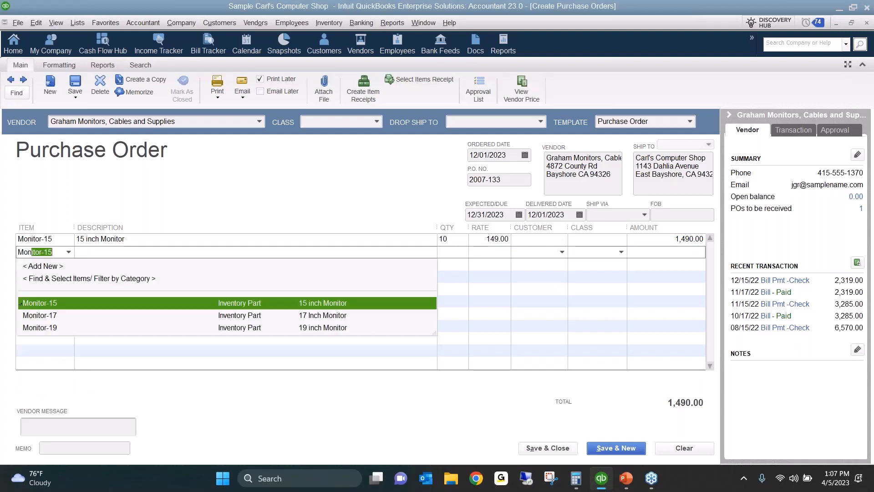
key(Down)
key(Tab)
key(Tab)
key(Tab)
key(shift+Tab)
text(10)
key(Tab)
key(Tab)
key(Tab)
key(Tab)
key(Tab)
Step: Add Monitor-19 with a quantity of 10 as the purchase order's third line
text(Mon)
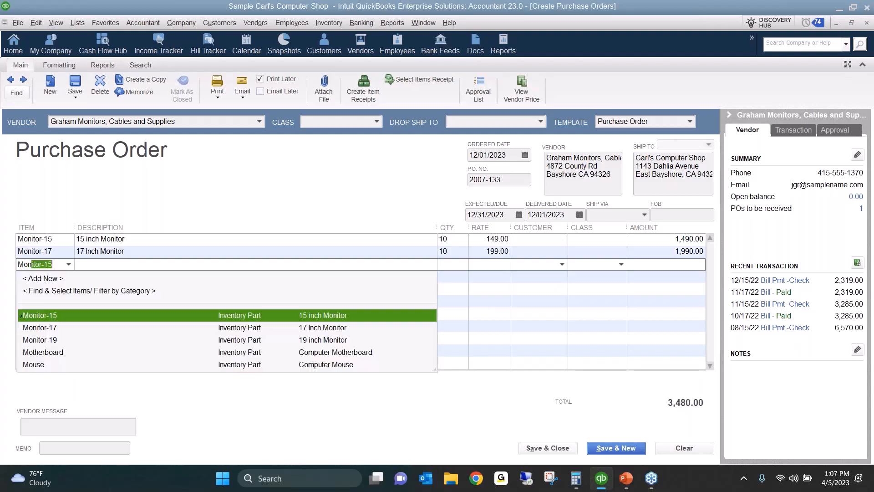
key(Down)
key(Down)
key(Tab)
key(Tab)
key(Tab)
key(shift+Tab)
text(10)
key(Tab)
key(Tab)
key(Tab)
key(Tab)
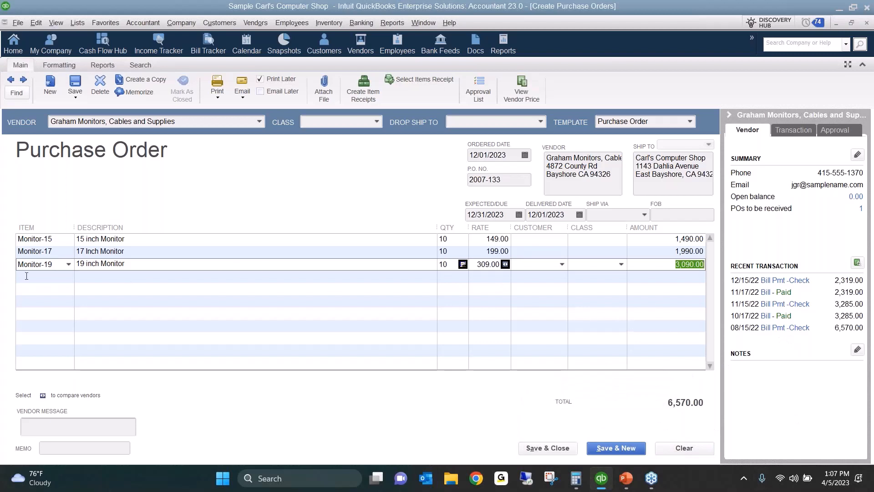
key(Tab)
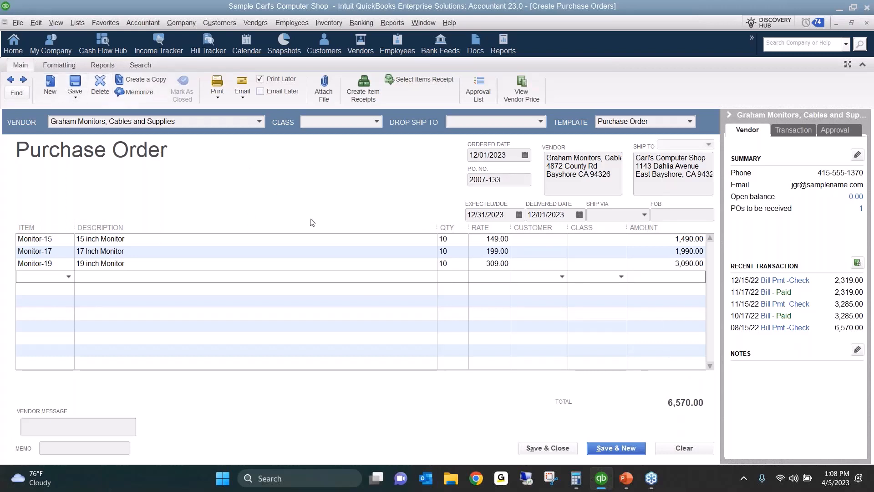
Step: Save and close the purchase order, accepting its future transaction date
click(546, 448)
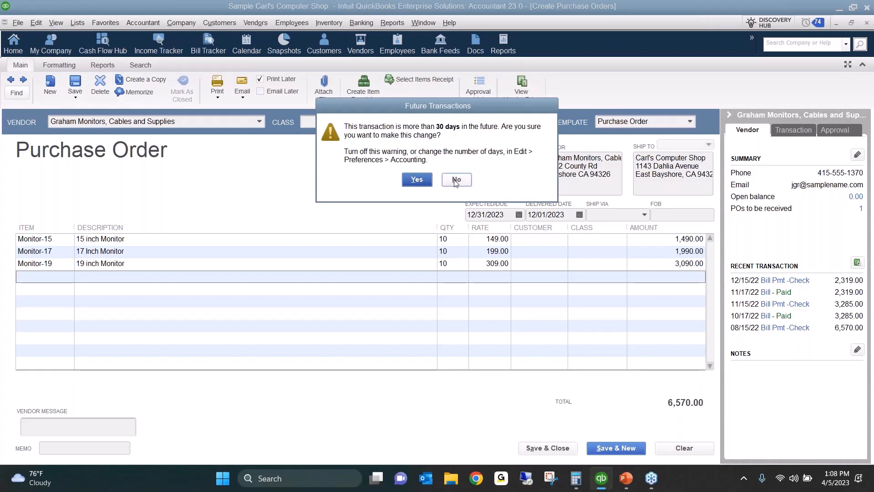
drag(437, 107, 315, 217)
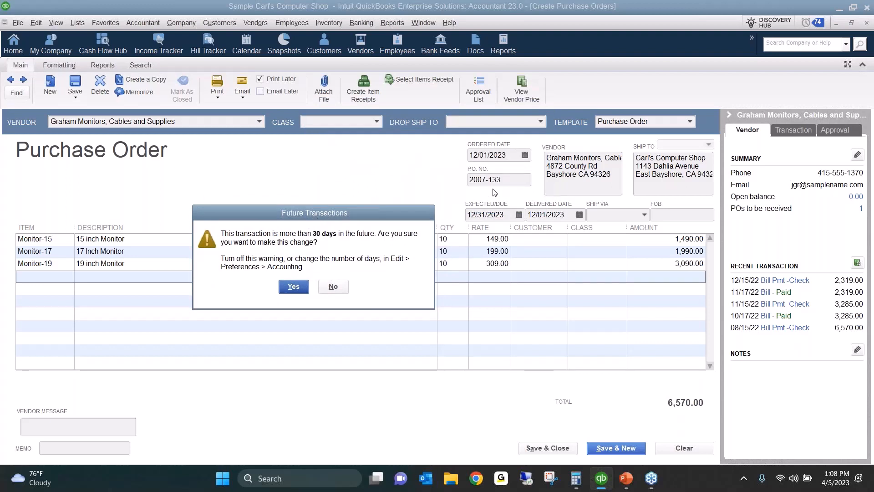
click(295, 287)
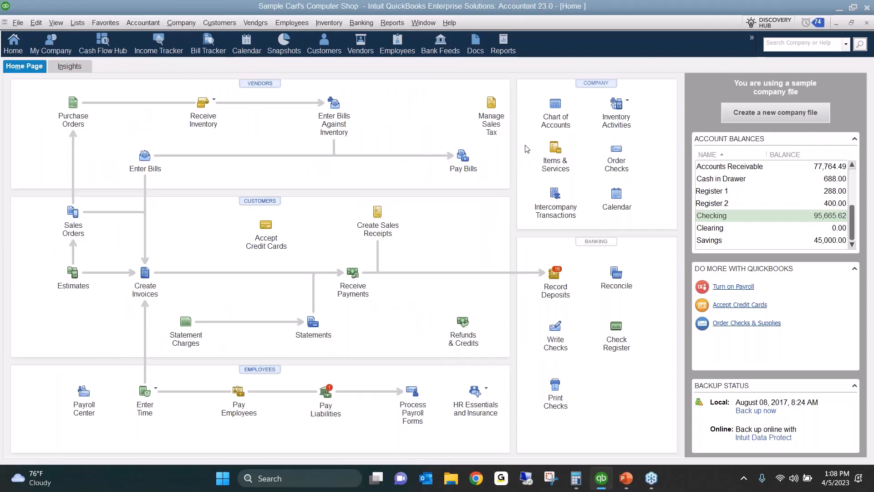
Step: Start a 3,285.00 check from Checking to Graham Monitors, Cables and Supplies, declining to receive against its open purchase orders
click(368, 24)
click(372, 39)
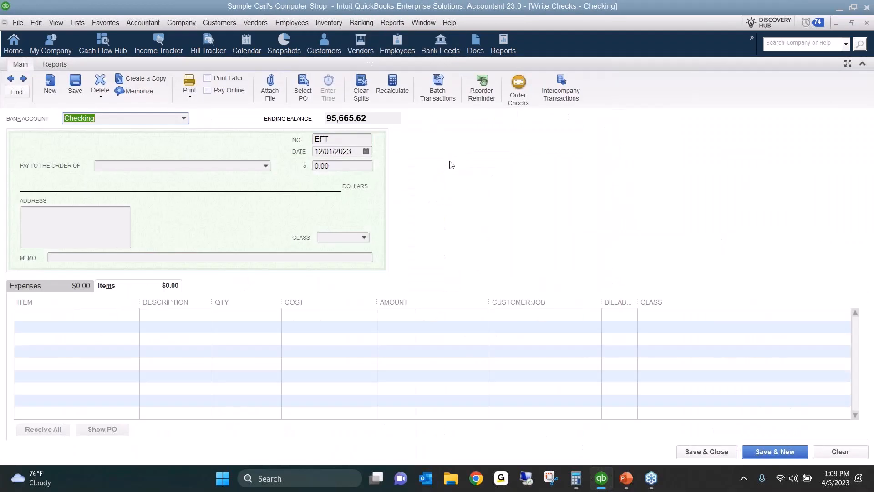
key(Tab)
key(Tab)
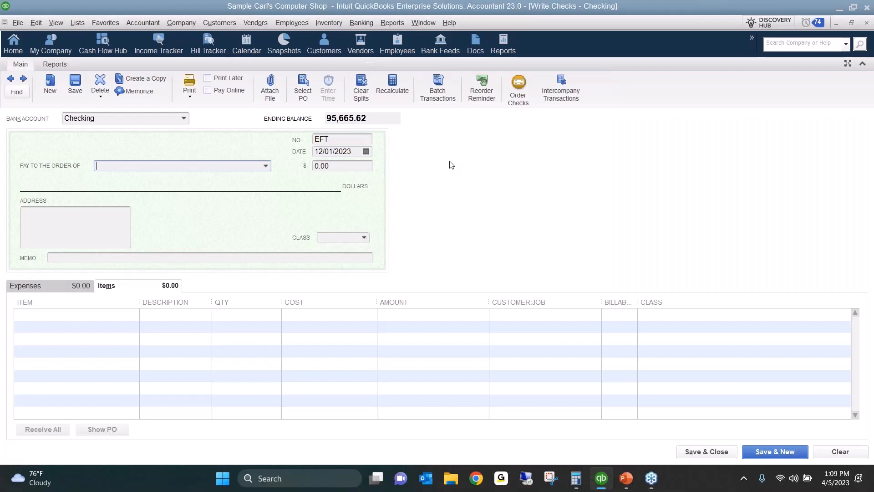
text(Gra)
key(Tab)
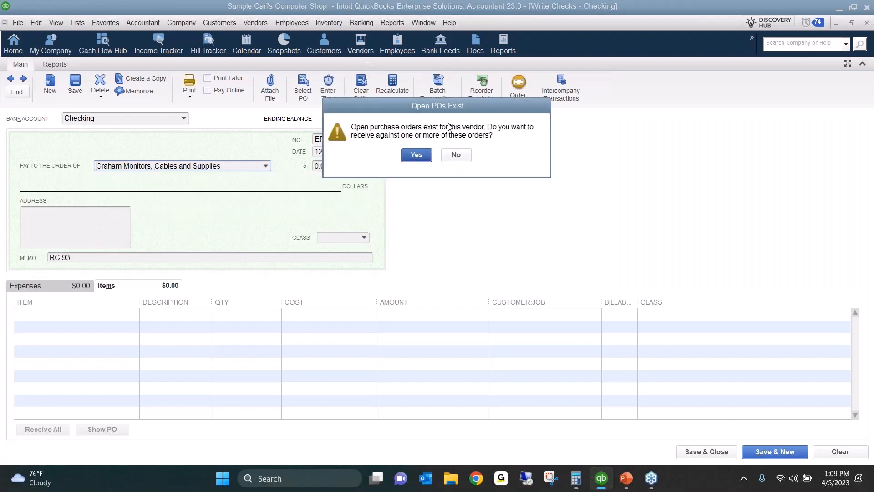
click(463, 159)
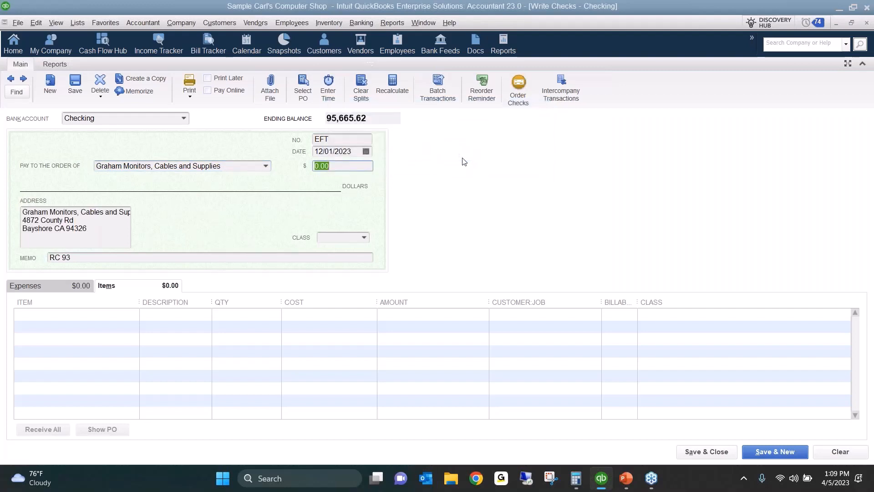
text(3285)
key(Tab)
Step: Add an Inventory Prepayment item line costing 3,285.00 to the check, completing its description with the new purchase order's number
click(53, 317)
text(Inventory Prepayment)
key(Tab)
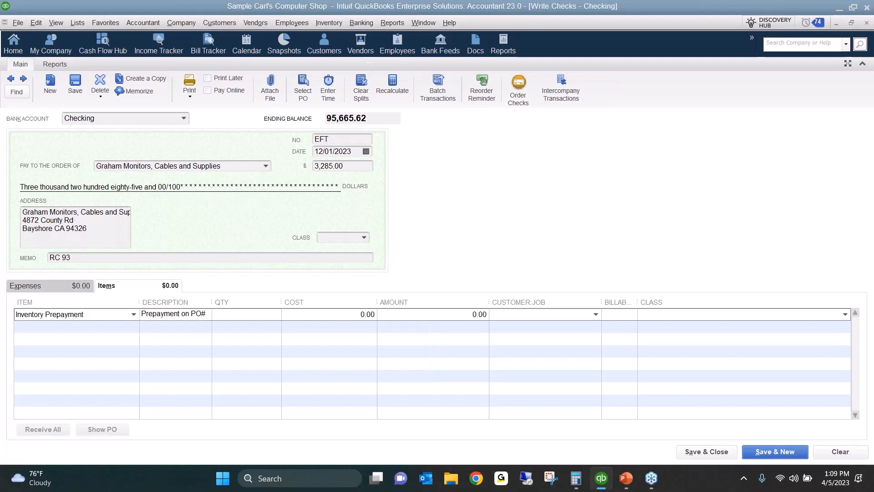
click(207, 314)
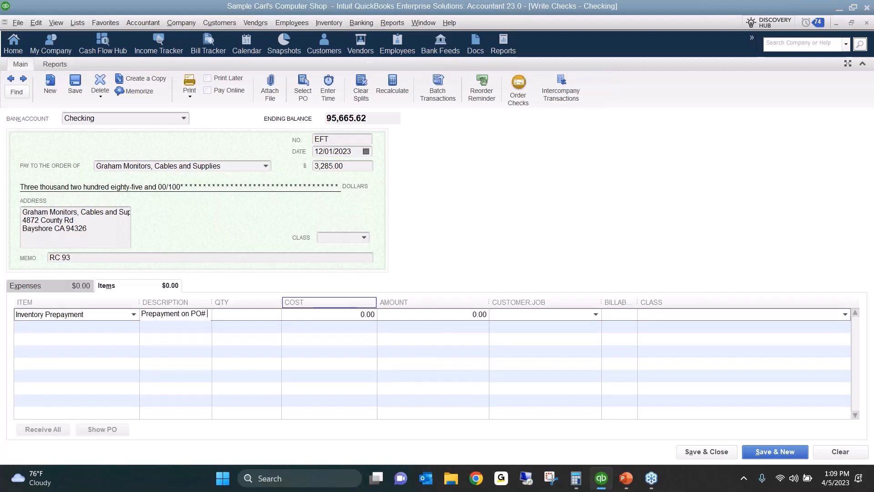
text(2007-133)
key(Tab)
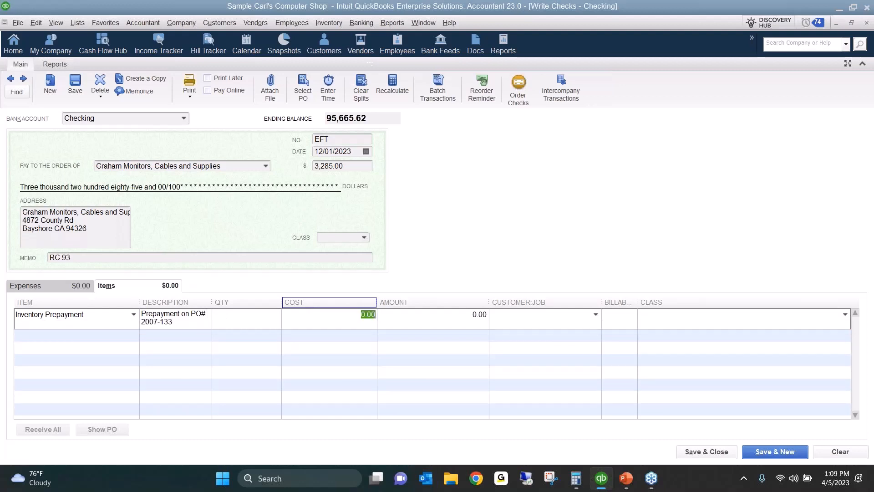
text(32)
key(Tab)
key(Tab)
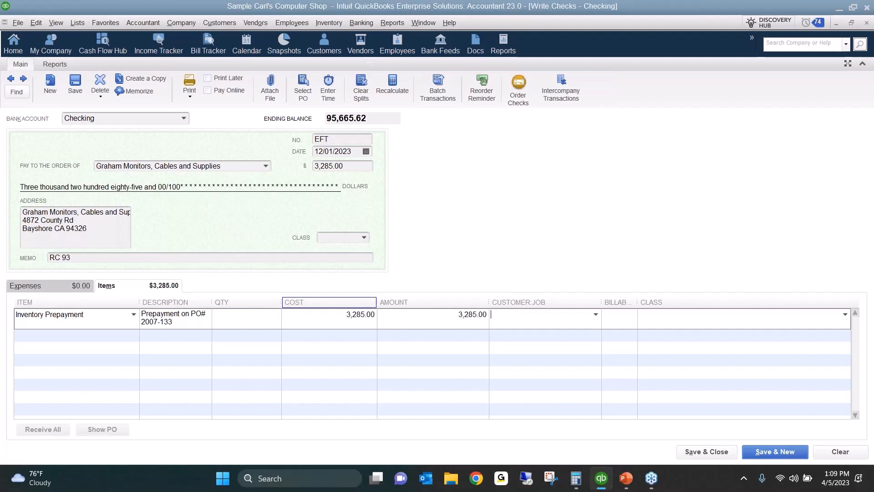
Step: Save the prepayment check and close its window
click(75, 81)
click(417, 179)
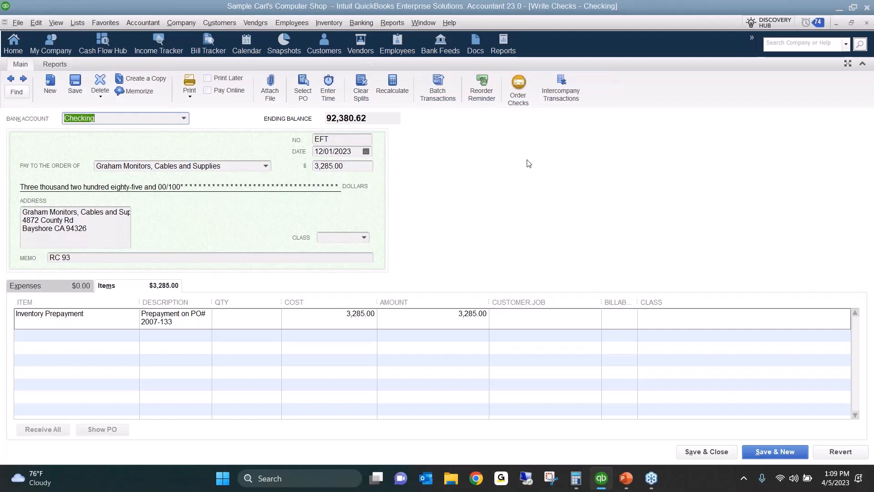
click(346, 317)
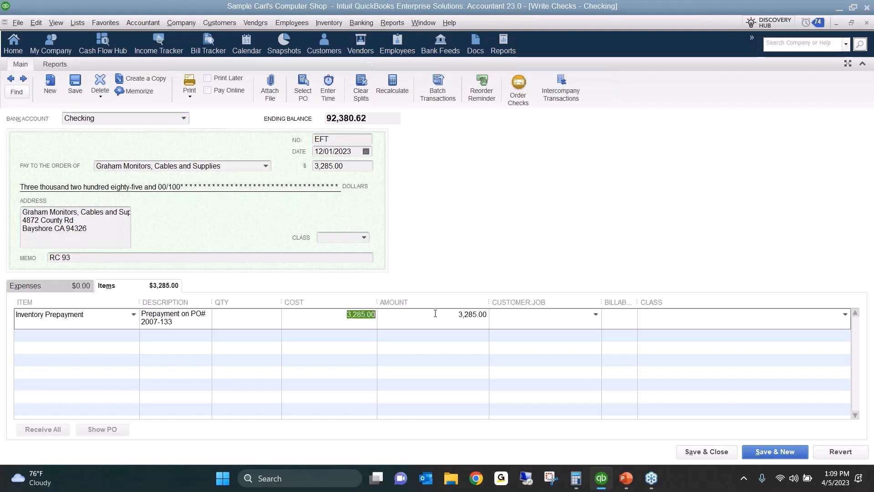
key(Escape)
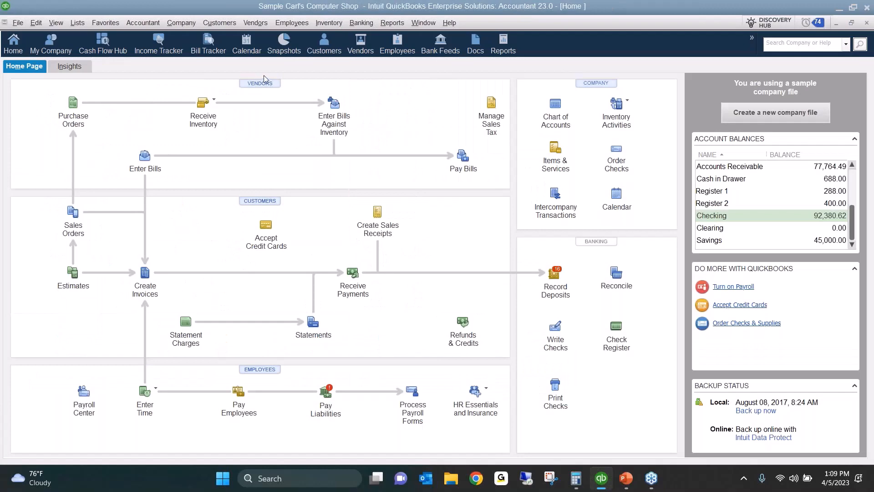
Step: List the purchase orders for Graham Monitors, Cables and Supplies in the Vendor Center and open the one dated 12/01/2023
click(262, 84)
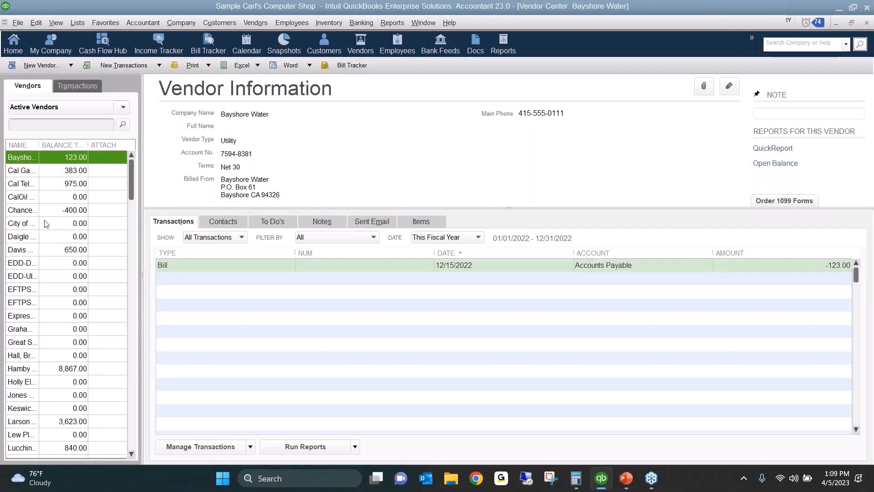
click(46, 223)
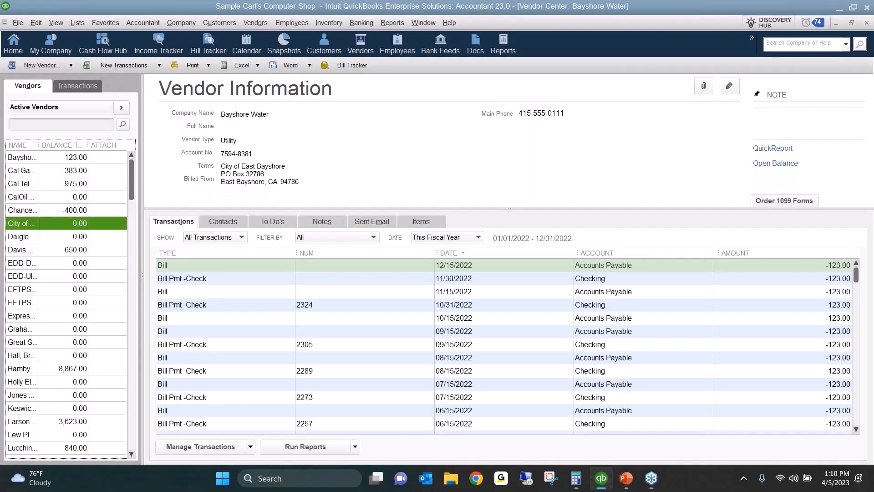
click(28, 328)
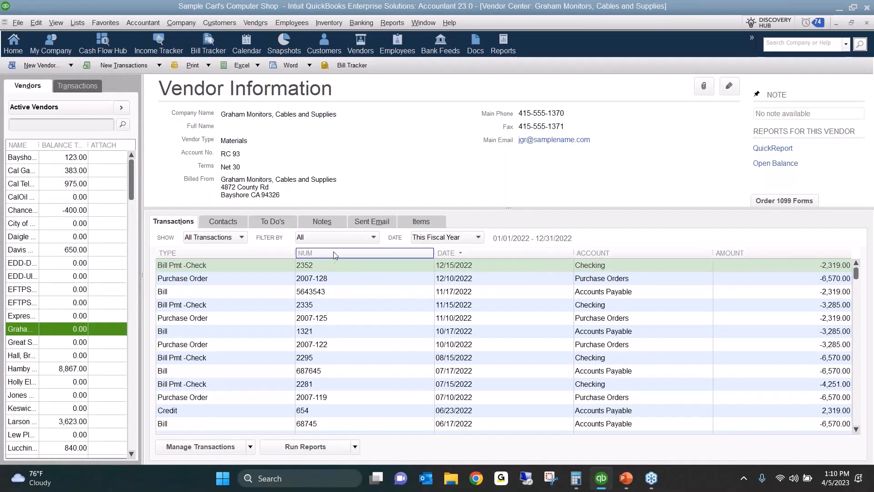
click(232, 237)
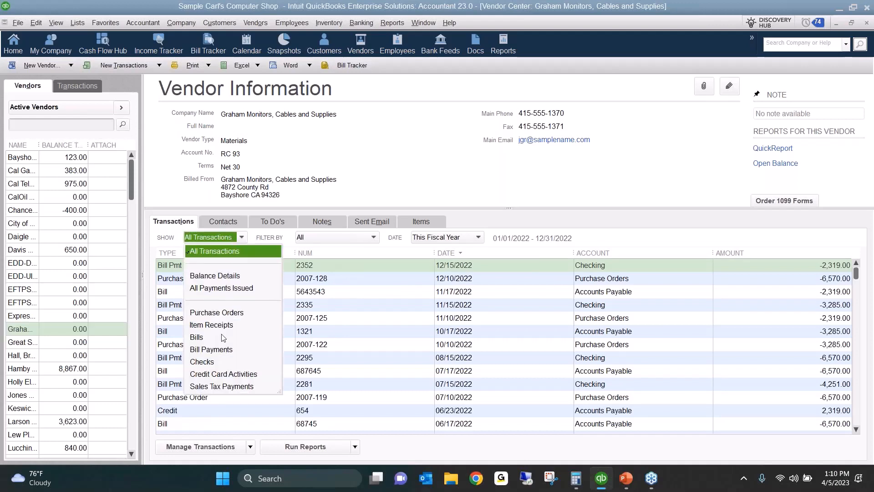
click(217, 313)
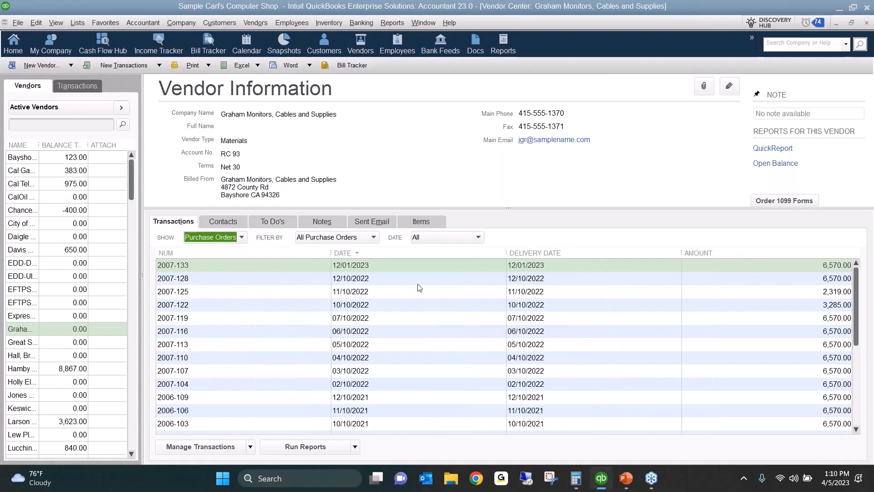
double_click(196, 265)
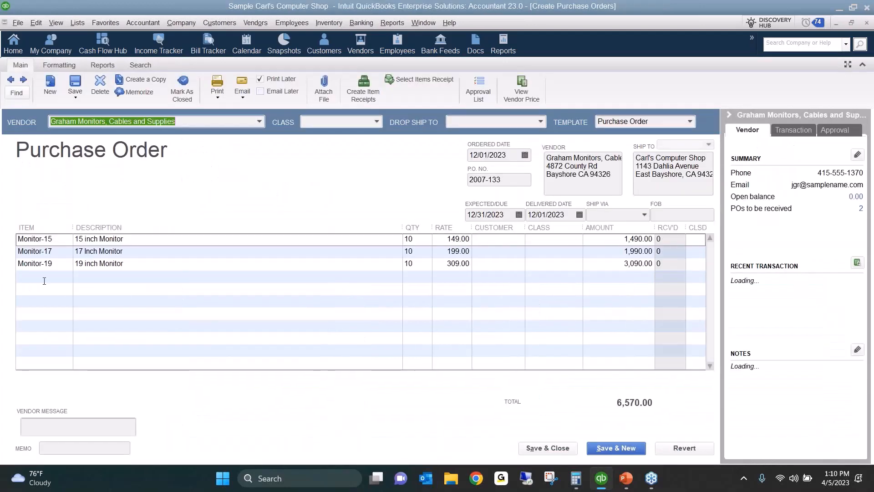
Step: Add an Inventory Prepayment line below Monitor-19 on the purchase order with a rate of -3,285.00
click(44, 277)
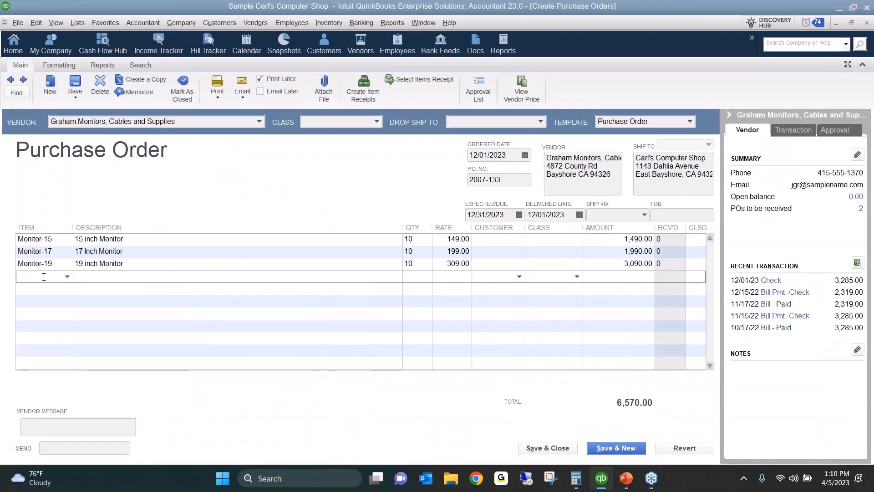
text(Inv)
key(Tab)
key(Tab)
key(Tab)
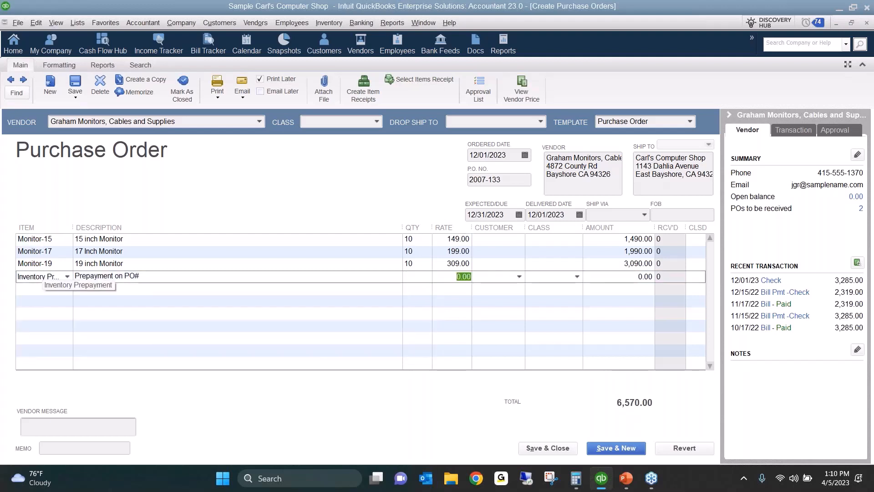
text(-3285)
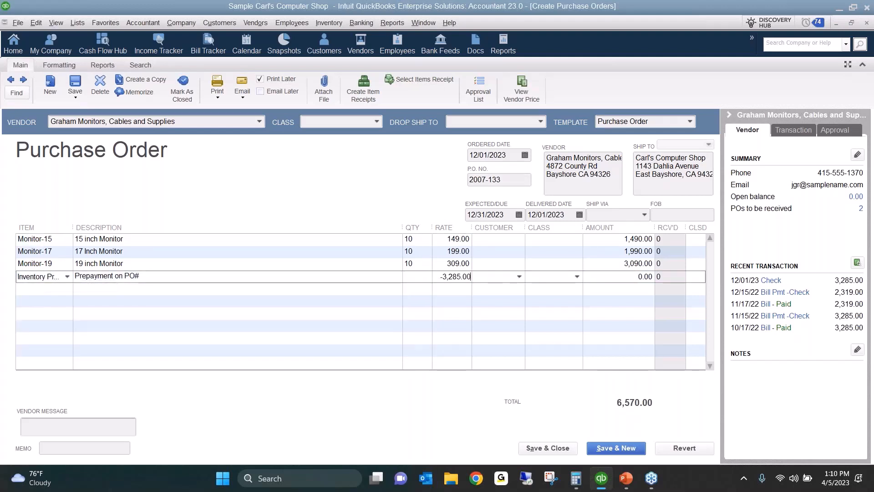
key(Tab)
Step: Complete the prepayment line's "Prepayment on PO#" description with the purchase order's own number
click(230, 277)
click(195, 277)
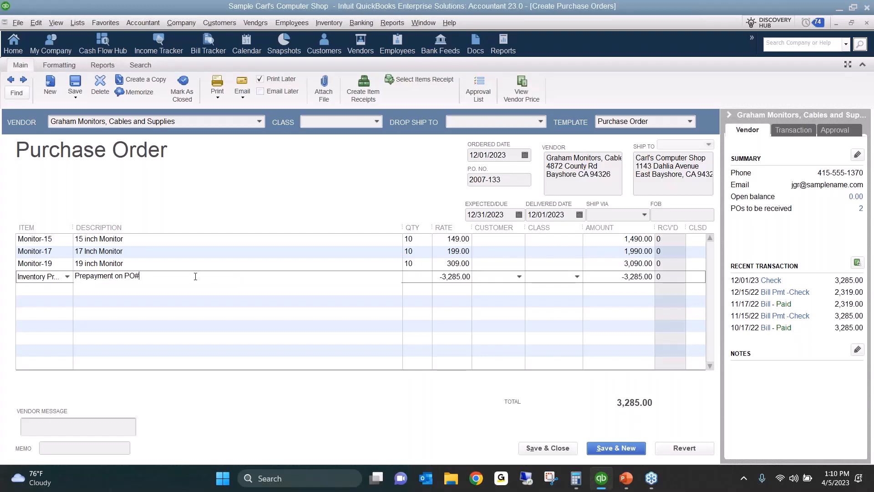
text(2007-133)
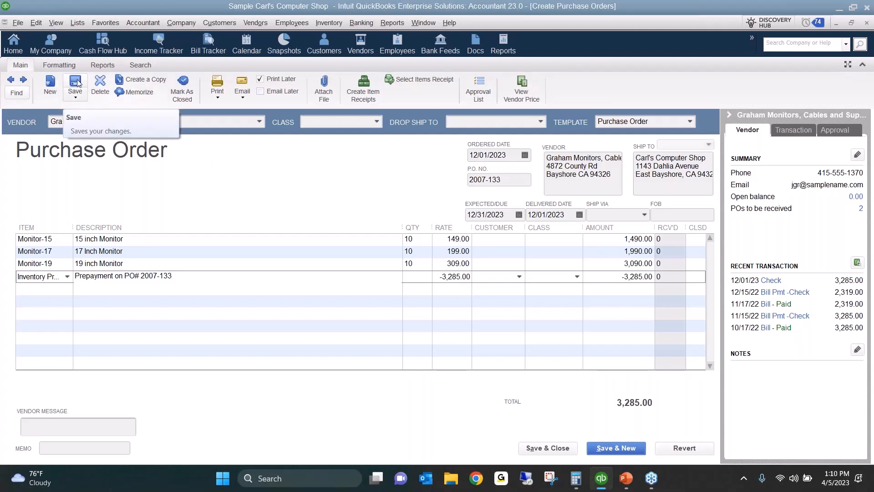
click(199, 298)
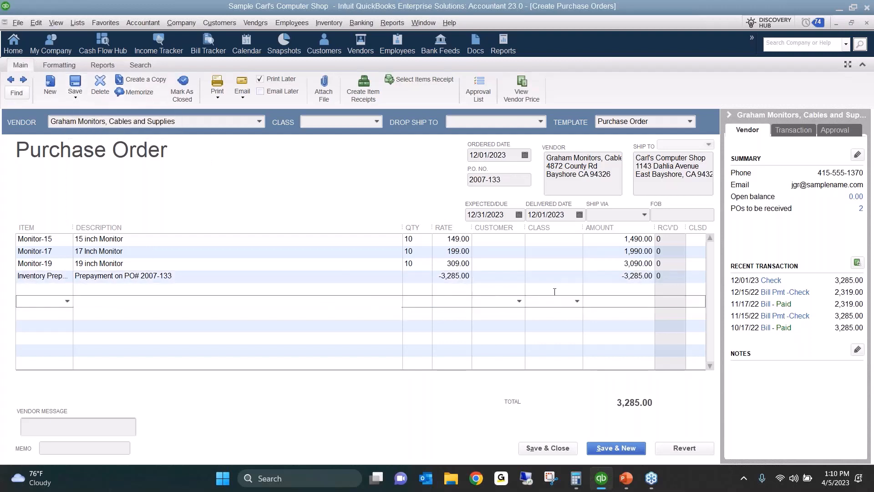
click(455, 276)
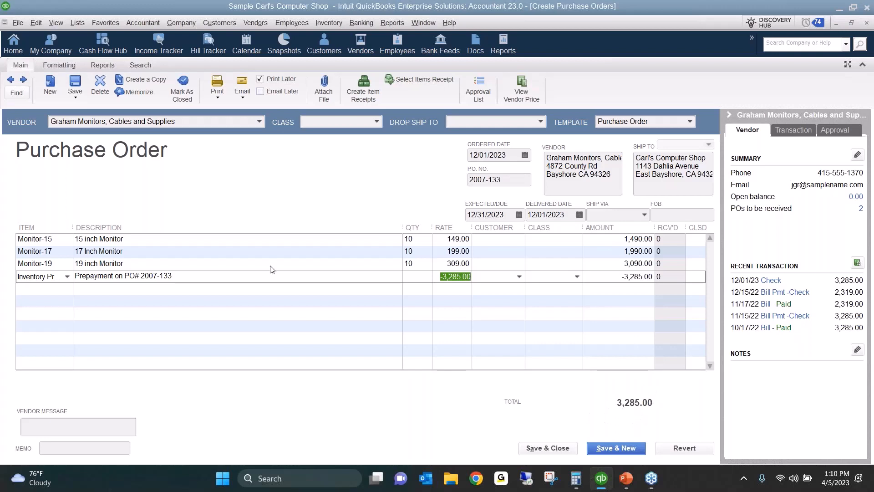
Step: Save and close the purchase order, recording its changes, and close the Vendor Center
click(548, 448)
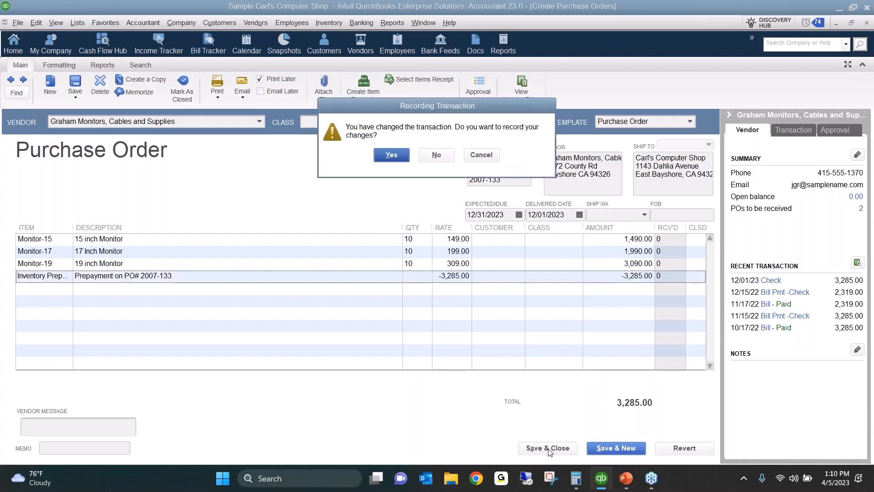
click(391, 156)
click(414, 178)
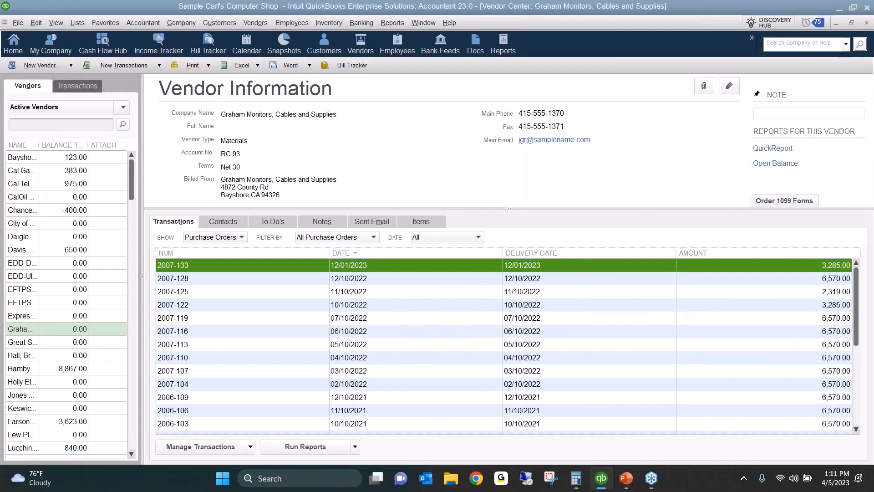
drag(280, 195, 337, 179)
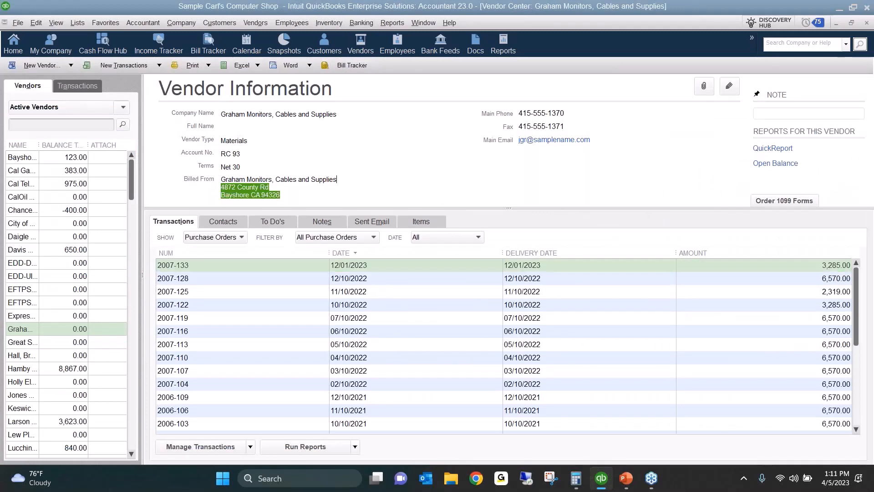
key(Escape)
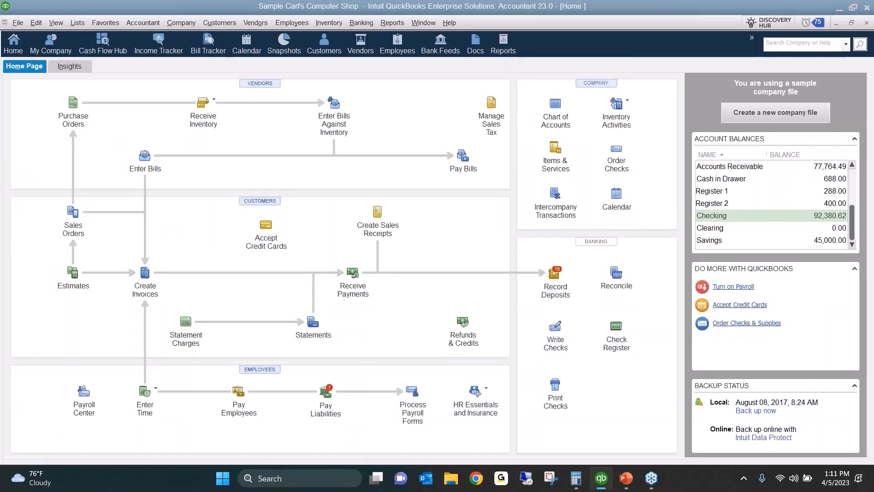
Step: Run the Open Purchase Orders report and widen its Name column to check the vendors' open balances
click(392, 23)
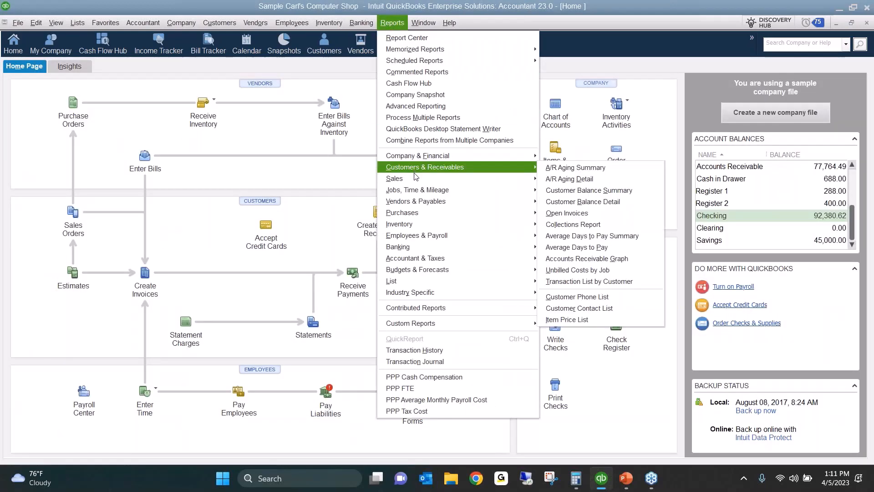
mouse_move(417, 204)
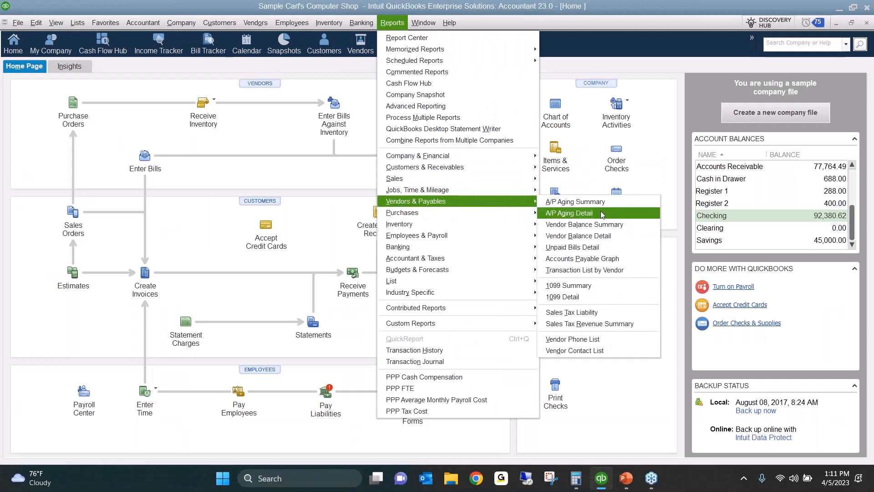
mouse_move(494, 212)
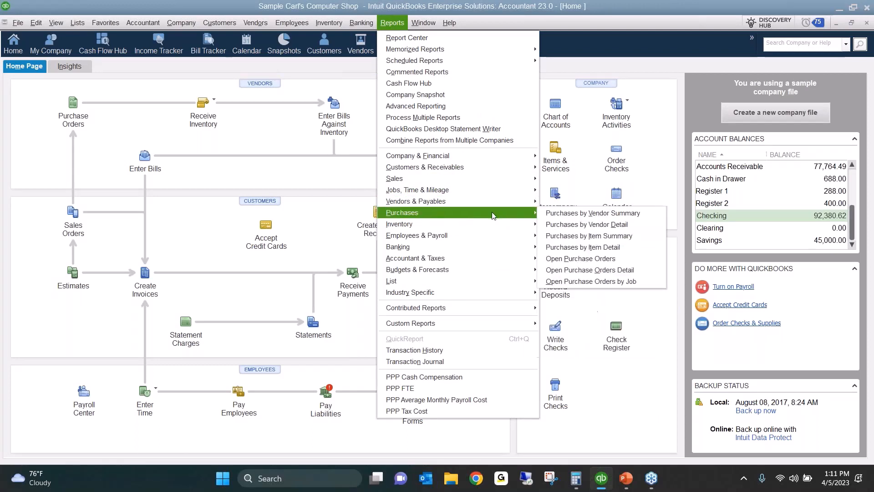
click(592, 262)
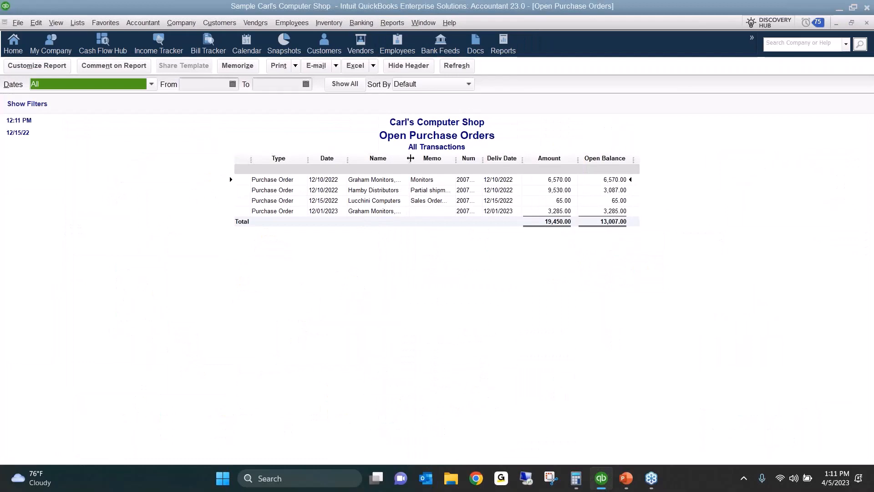
drag(410, 160, 453, 162)
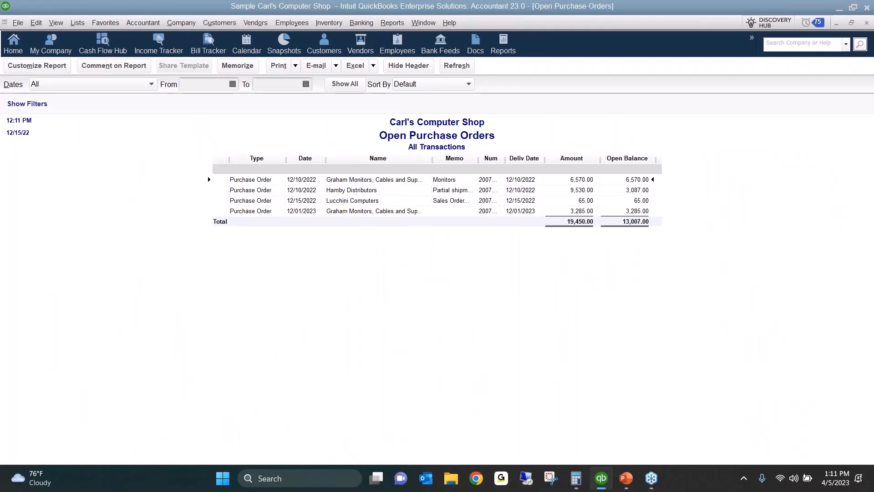
click(392, 22)
mouse_move(519, 217)
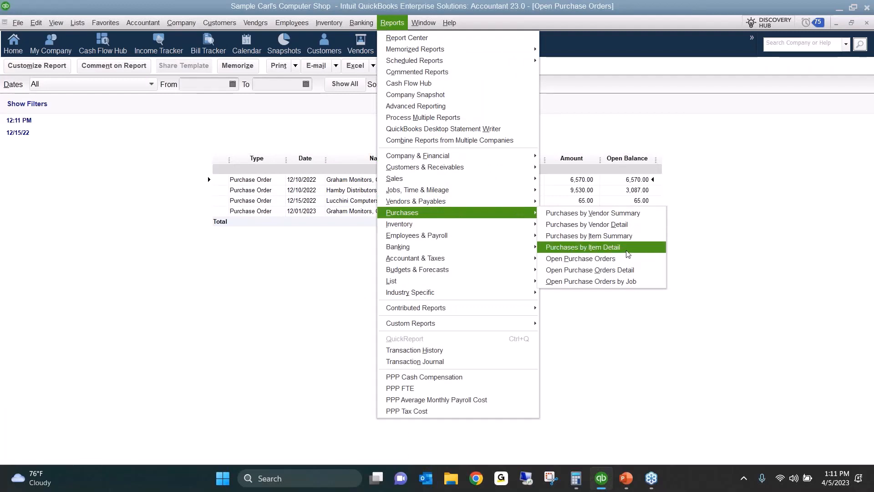
click(322, 276)
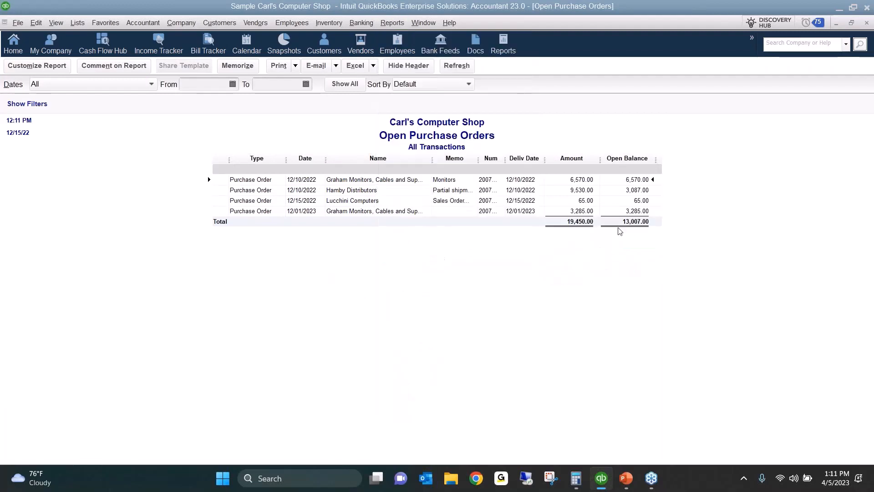
Step: Drill into the open balance total, inspect the 12/01/2023 purchase order behind it, and close the order and both reports
double_click(645, 221)
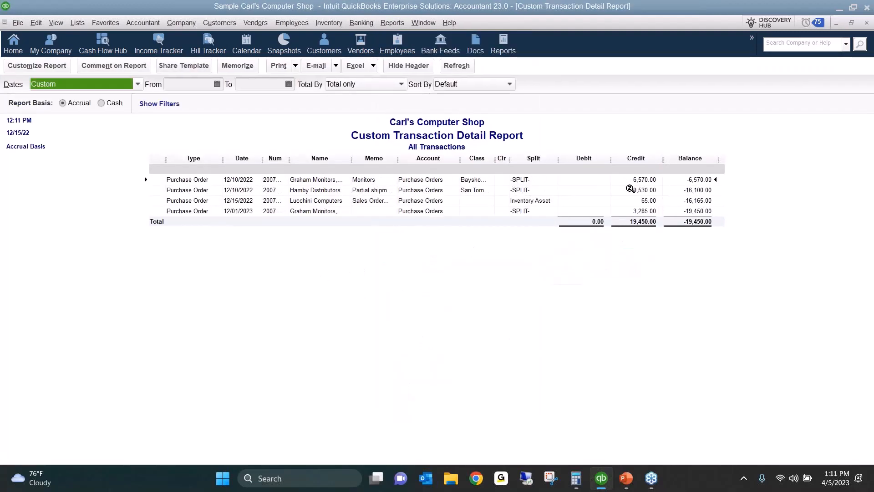
double_click(413, 210)
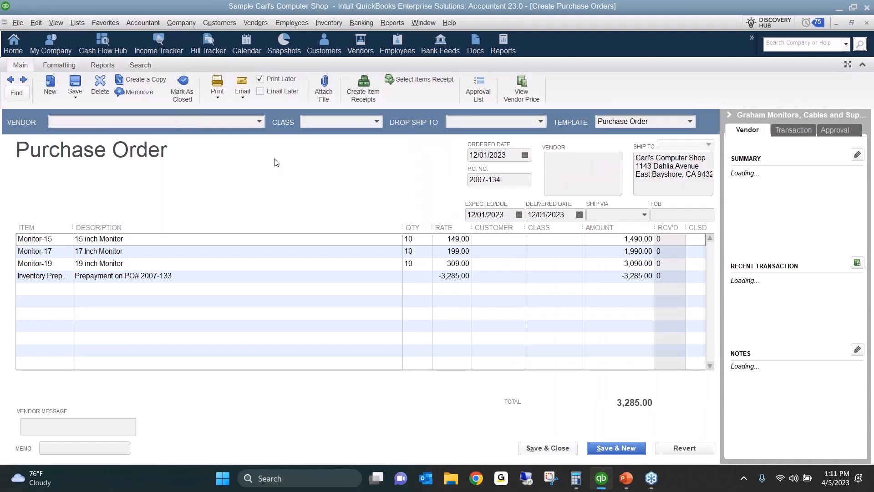
key(Escape)
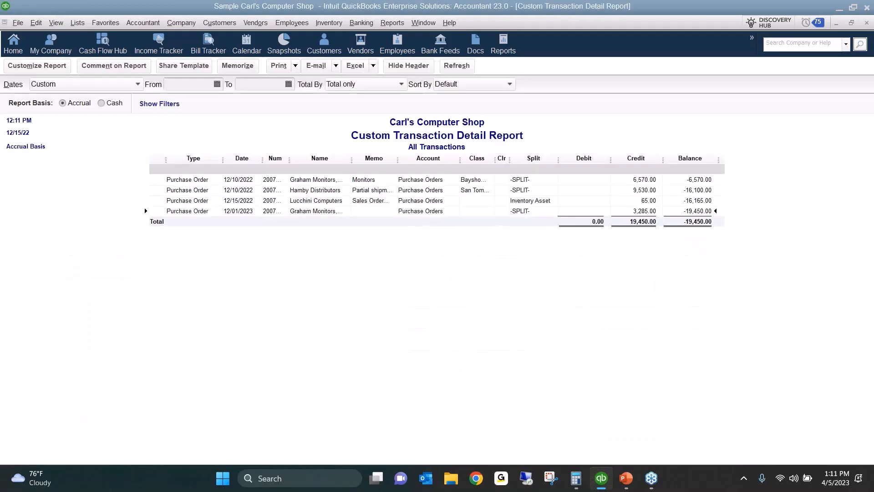
key(Escape)
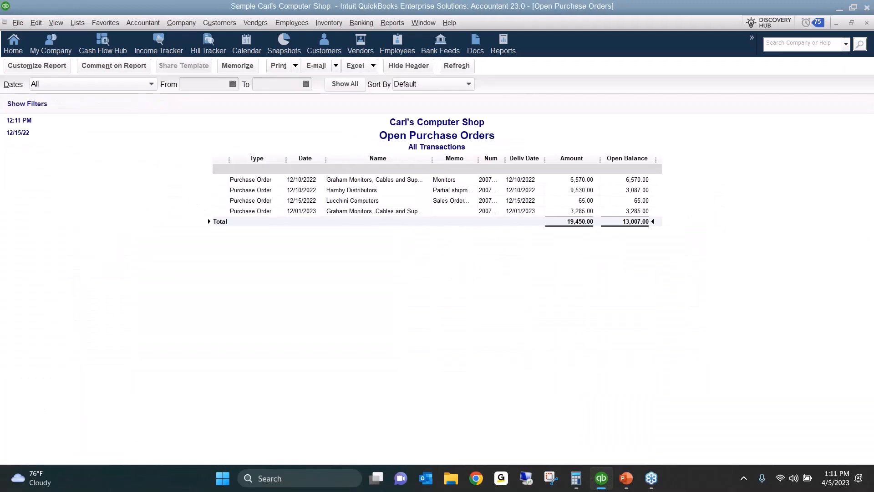
key(Escape)
click(450, 231)
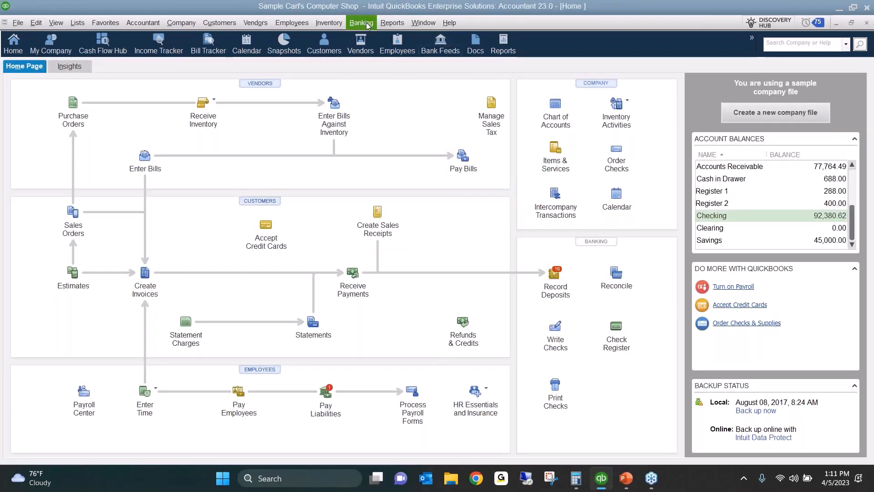
Step: Run the standard Balance Sheet for all dates and check the Prepaid Inventory balance
click(392, 23)
mouse_move(421, 155)
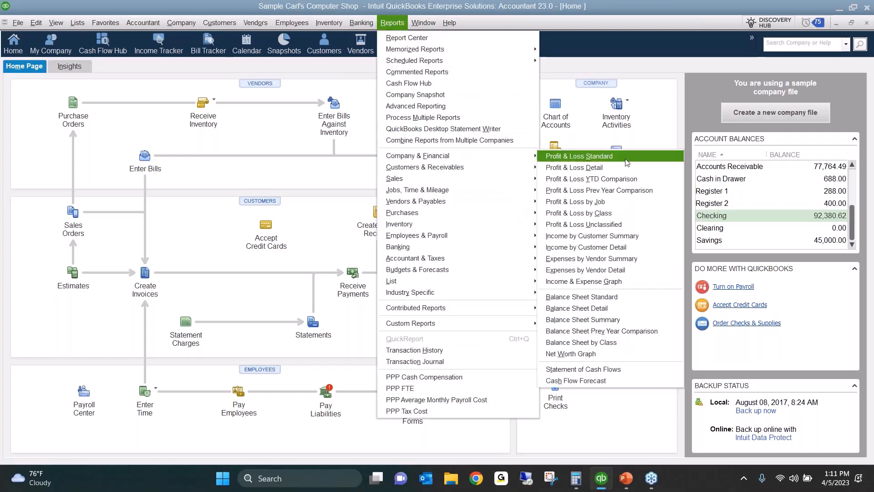
click(570, 297)
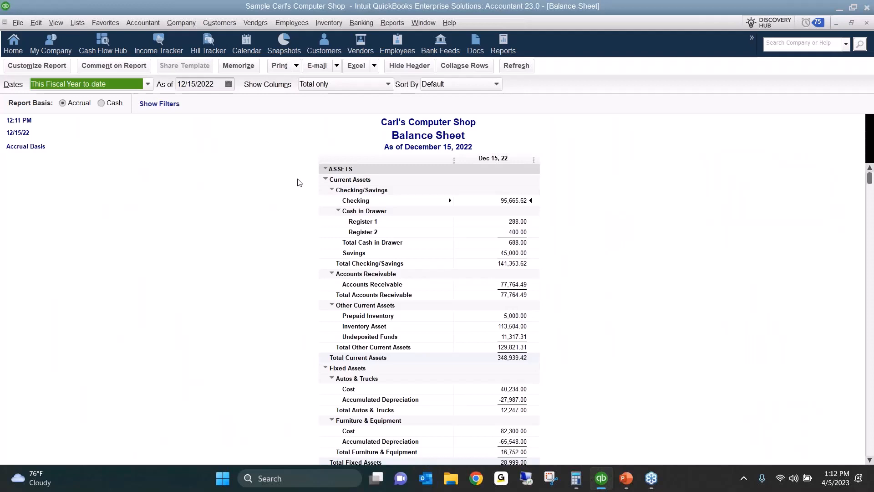
key(a)
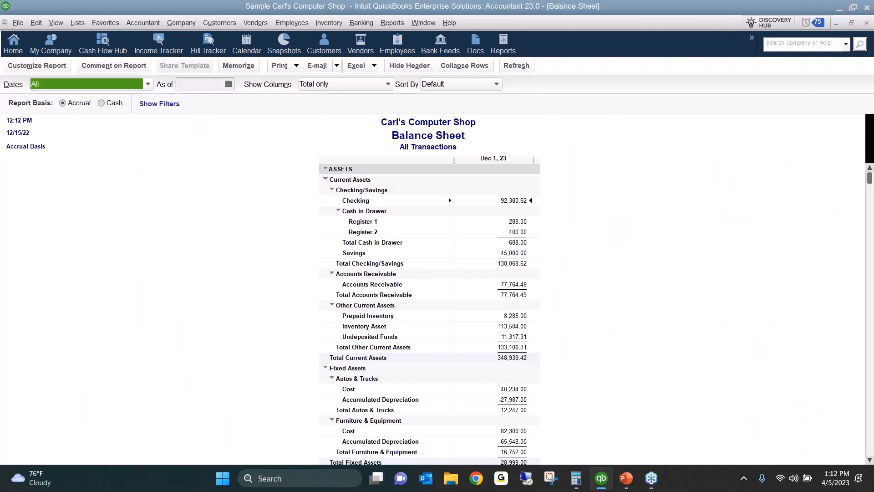
click(517, 315)
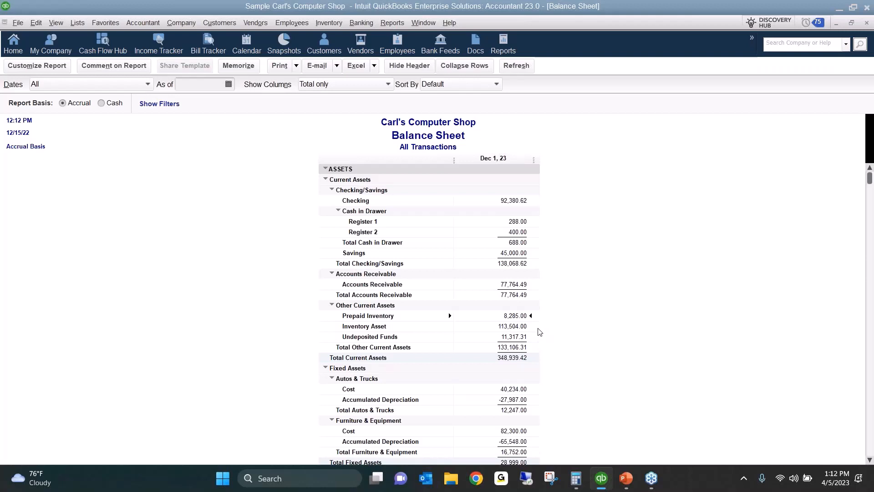
Step: Review the Inventory Valuation Summary down to its end, and close the Balance Sheet without memorizing it
click(393, 23)
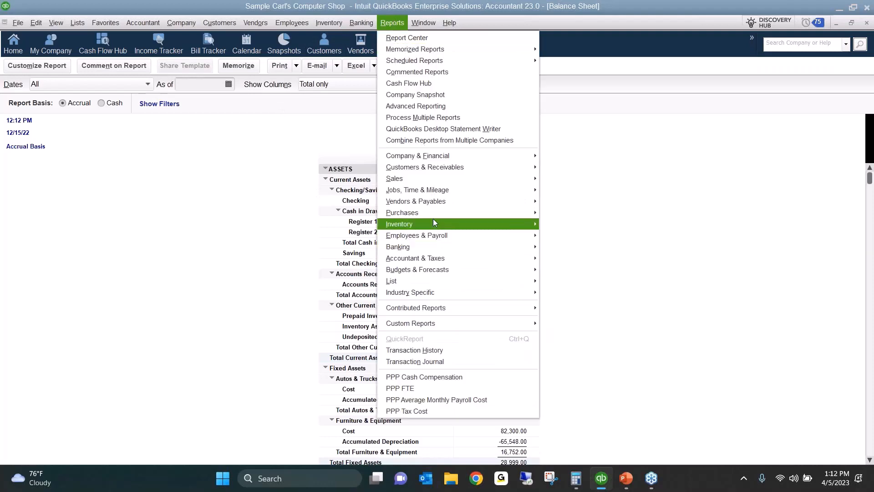
mouse_move(431, 223)
click(629, 223)
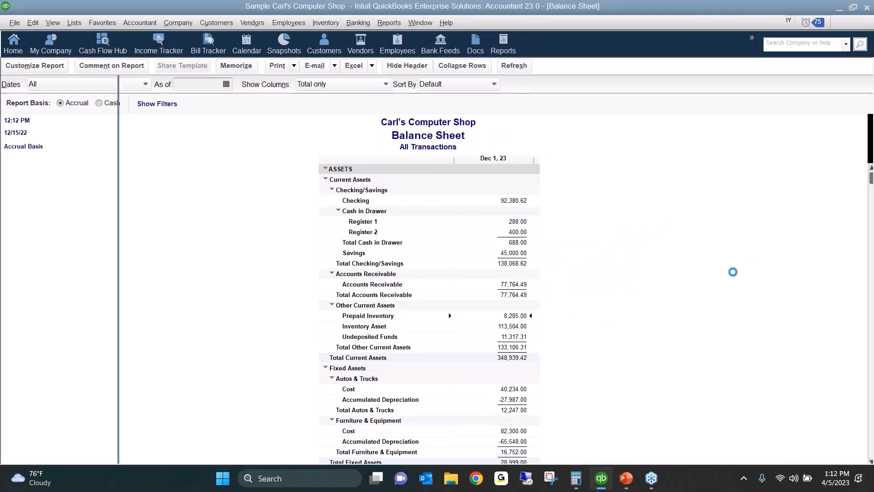
drag(871, 231, 873, 454)
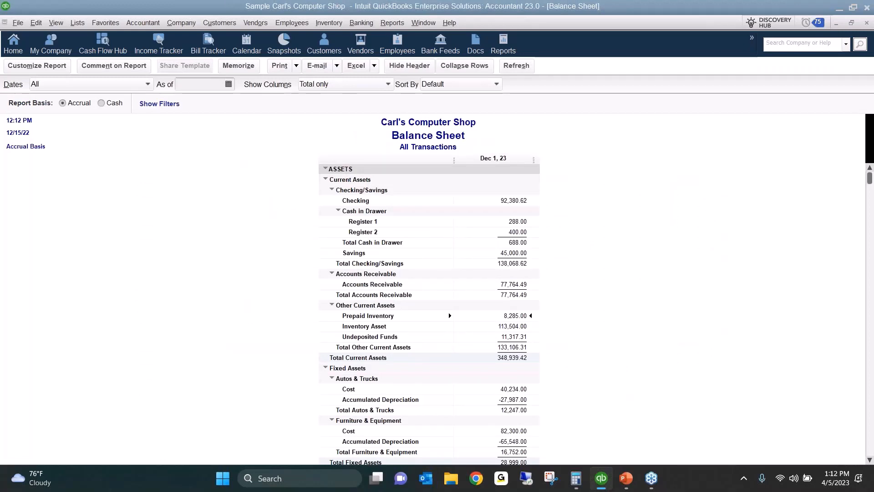
key(Escape)
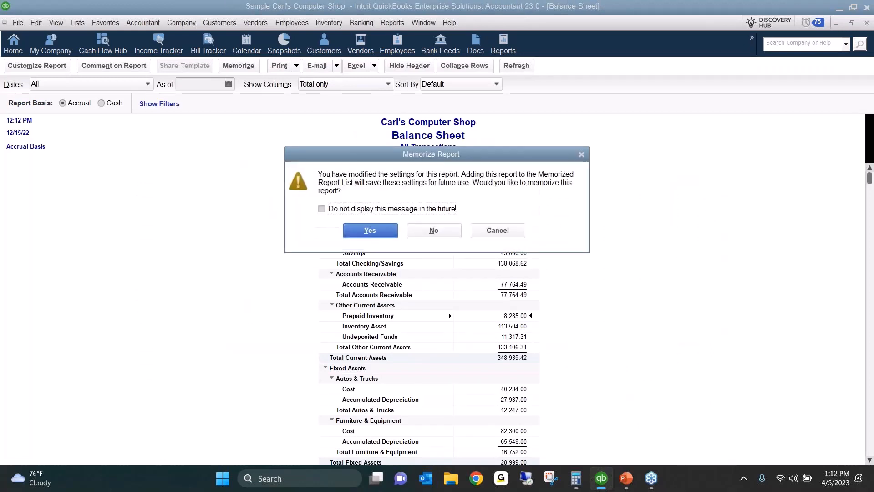
click(444, 235)
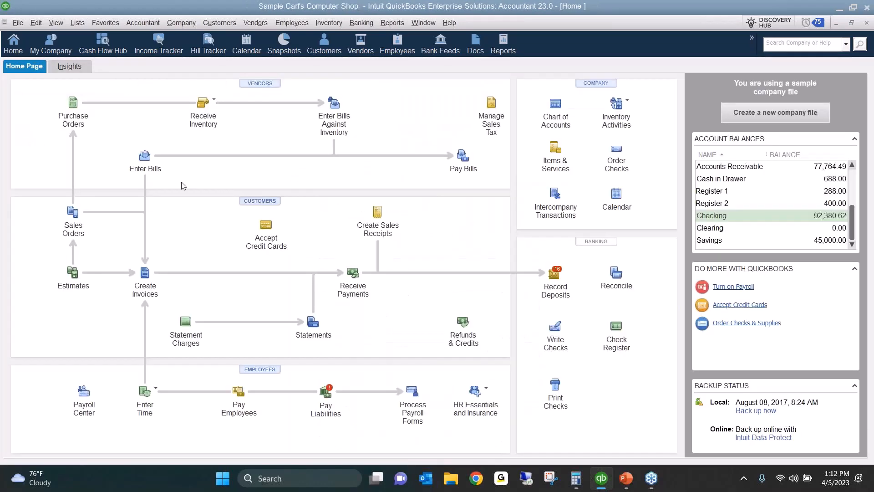
Step: Receive inventory with a bill from Graham Monitors, Cables and Supplies against its 12/01/2023 purchase order
click(212, 107)
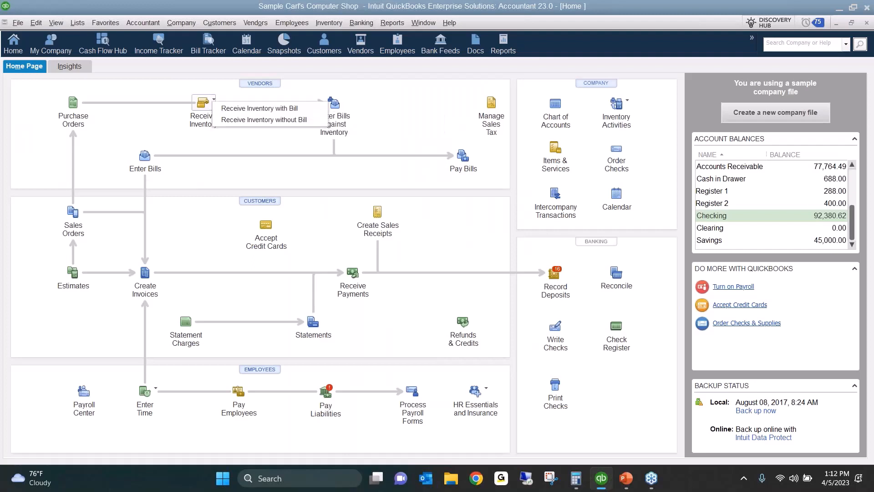
click(278, 108)
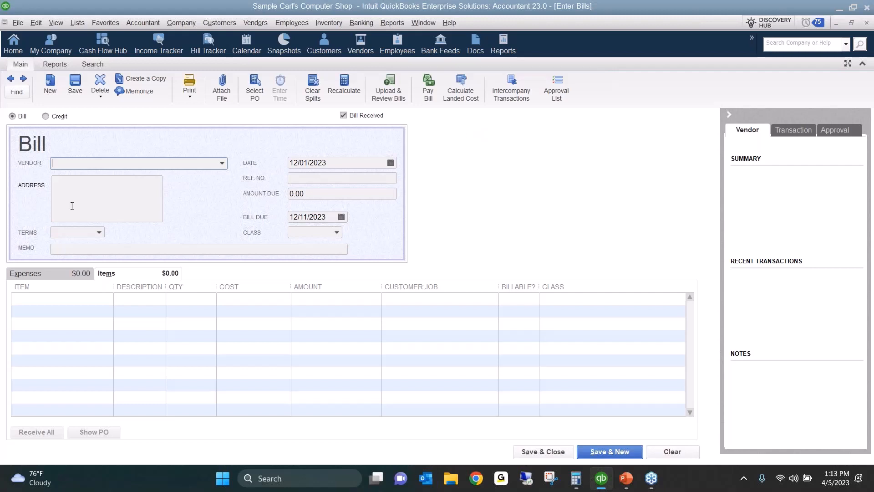
text(Gra)
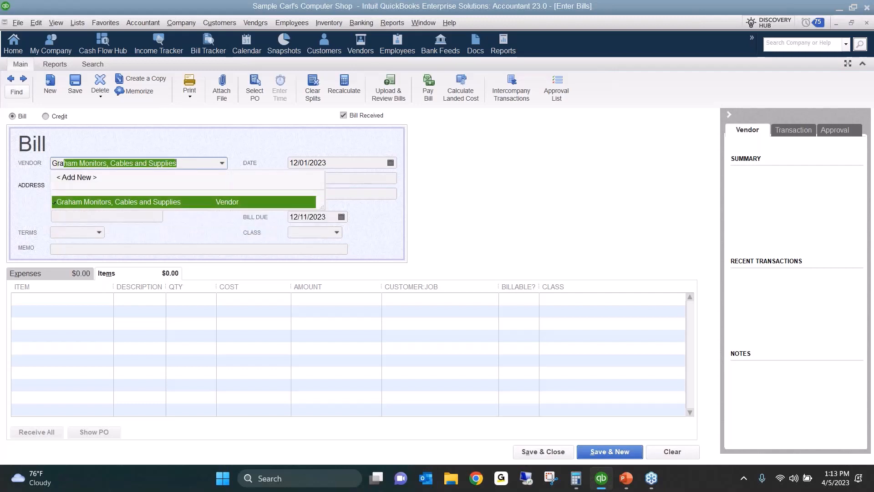
click(53, 203)
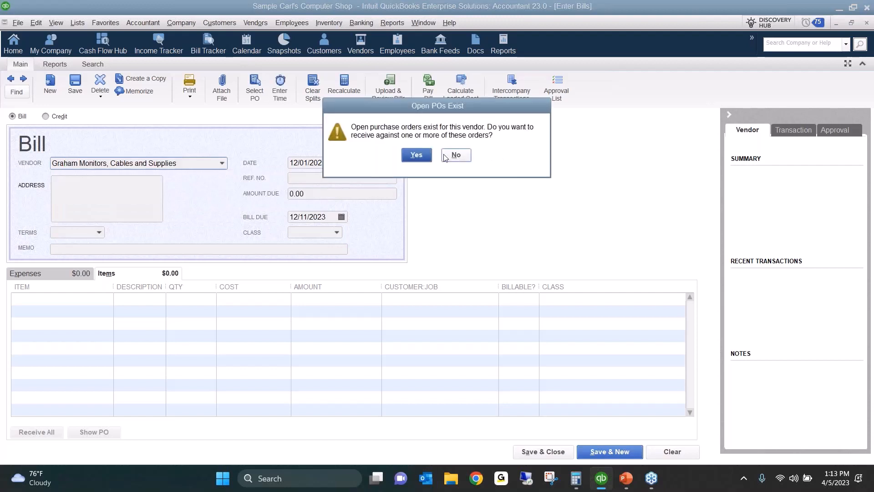
click(419, 157)
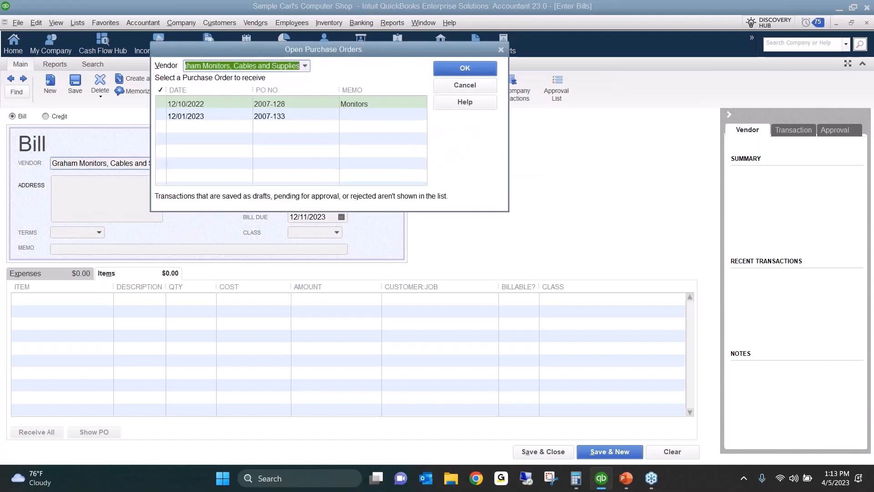
click(267, 117)
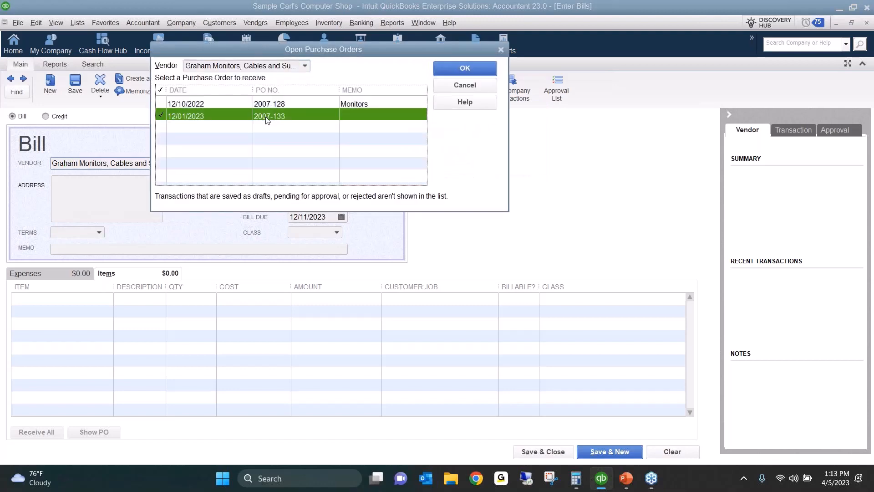
click(473, 67)
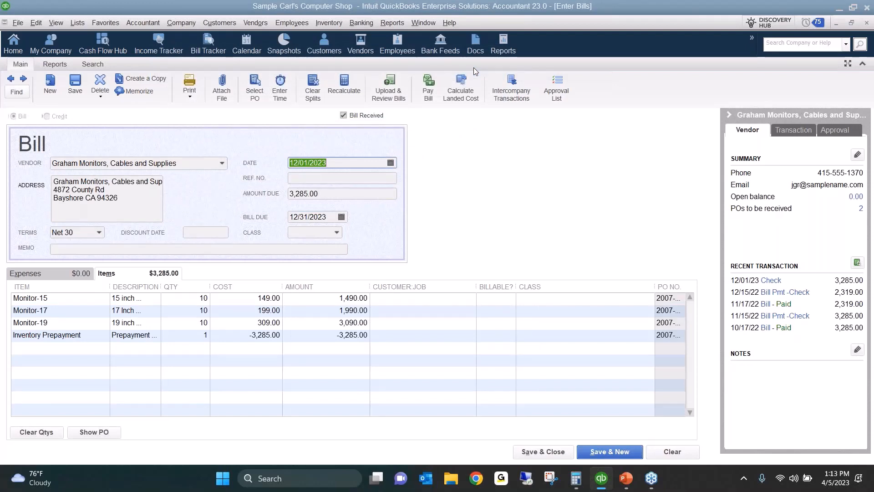
Step: Date the bill 12/15/2023 and give it reference number 123456
text(12152023)
key(Tab)
text(123456)
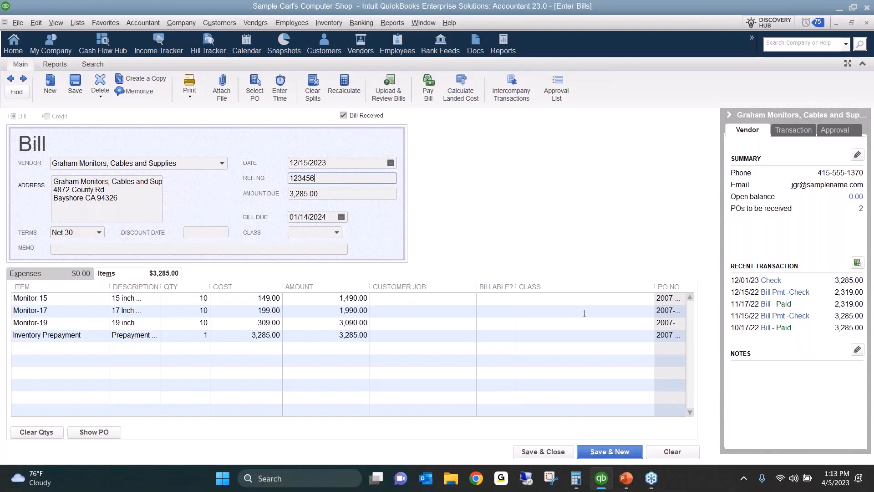
click(46, 275)
text(fed)
key(Escape)
text(sh)
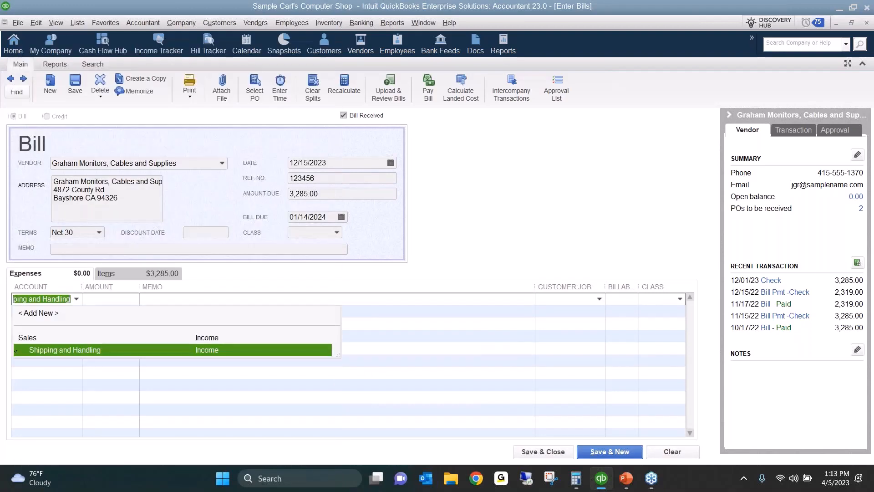
key(Escape)
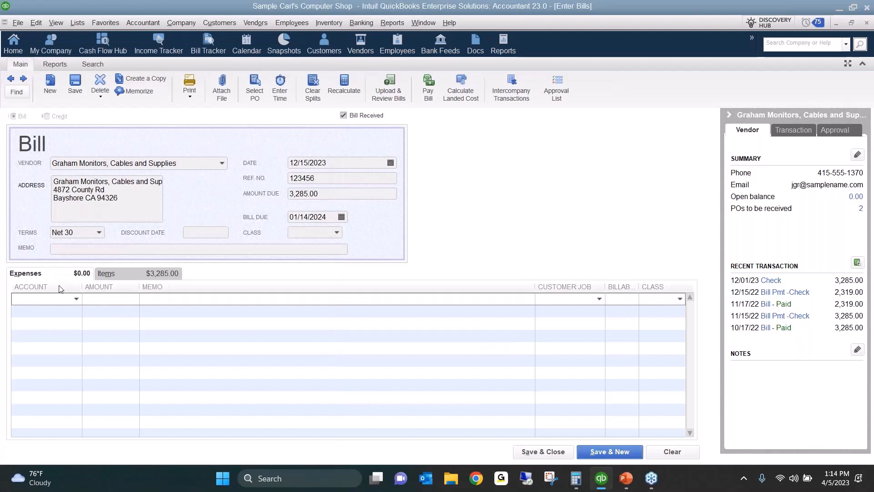
Step: Review the bill's item lines, and save and close the bill, accepting its future date
click(133, 272)
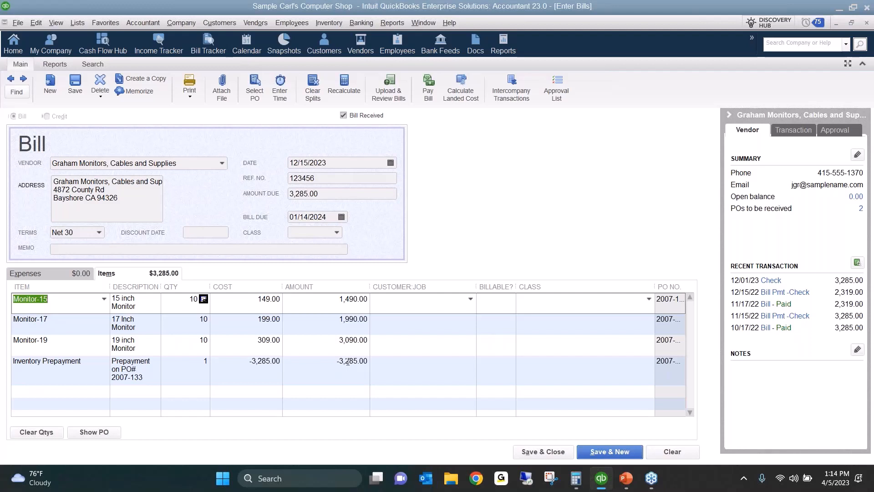
click(542, 453)
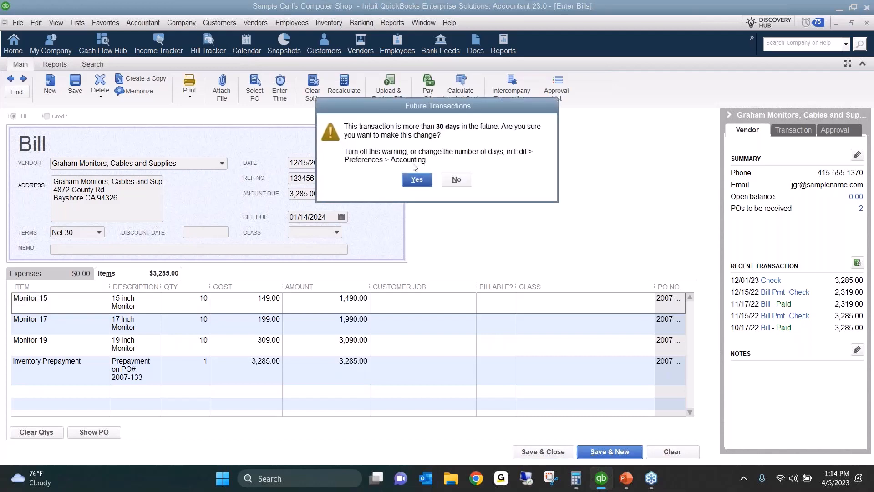
click(416, 179)
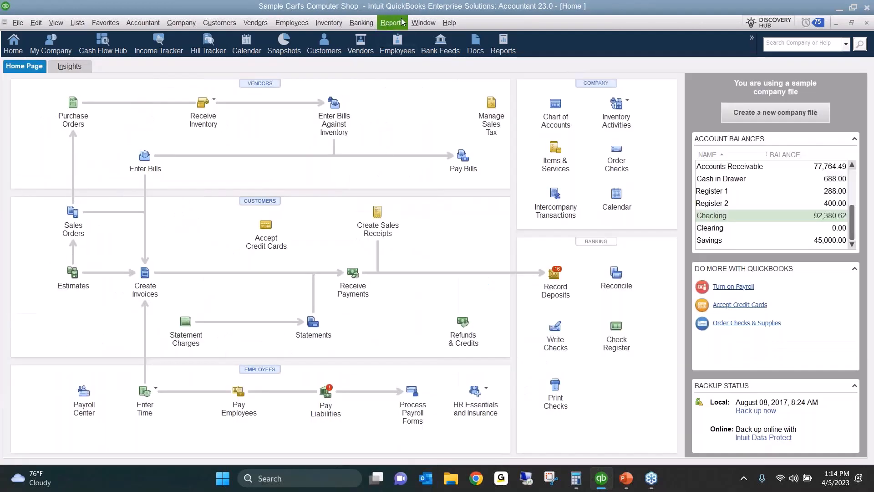
Step: Run the standard Balance Sheet again for all dates to check Prepaid Inventory and Inventory Asset after the bill
click(392, 24)
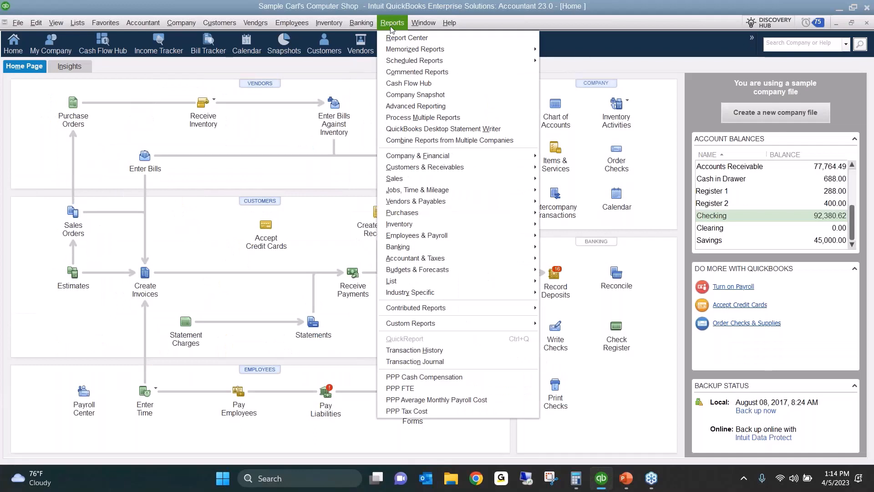
mouse_move(440, 155)
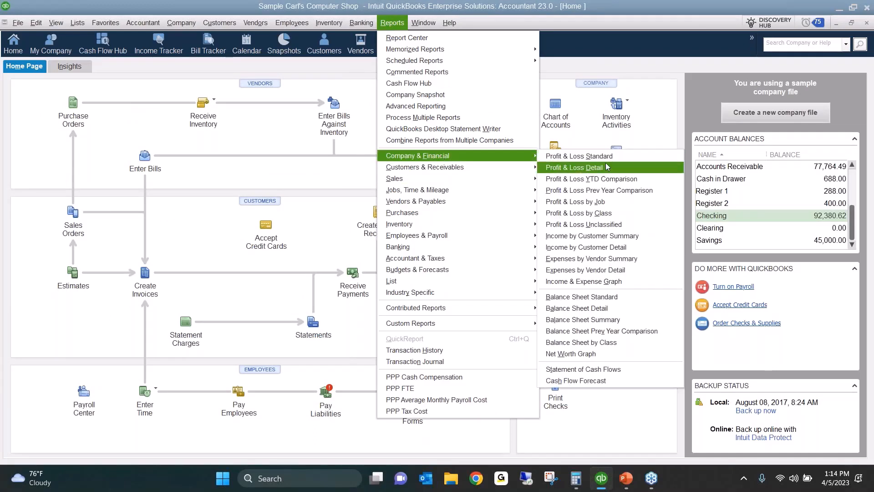
click(591, 297)
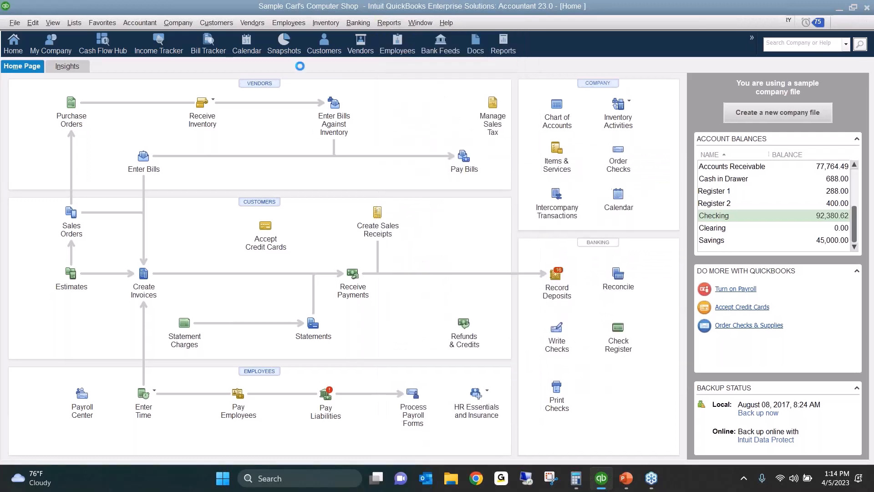
text(All)
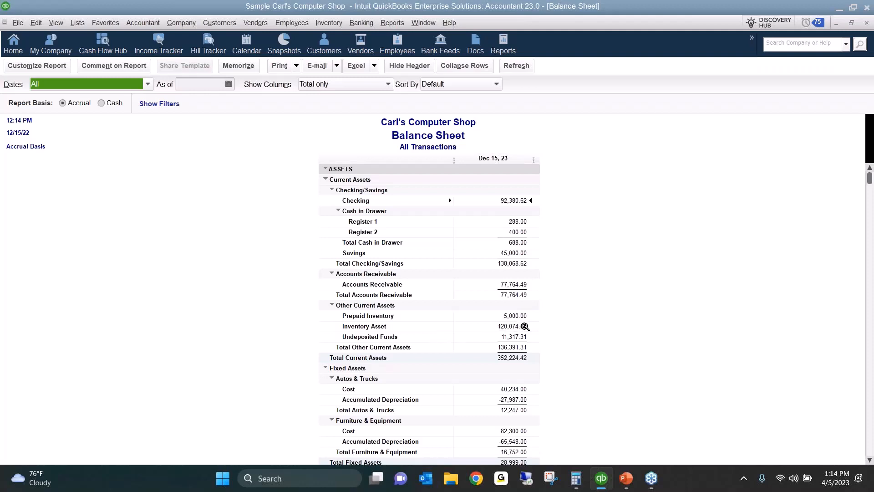
Step: Run the Inventory Valuation Summary and check the on-hand quantities of the monitor items, starting with Monitor-15
click(396, 21)
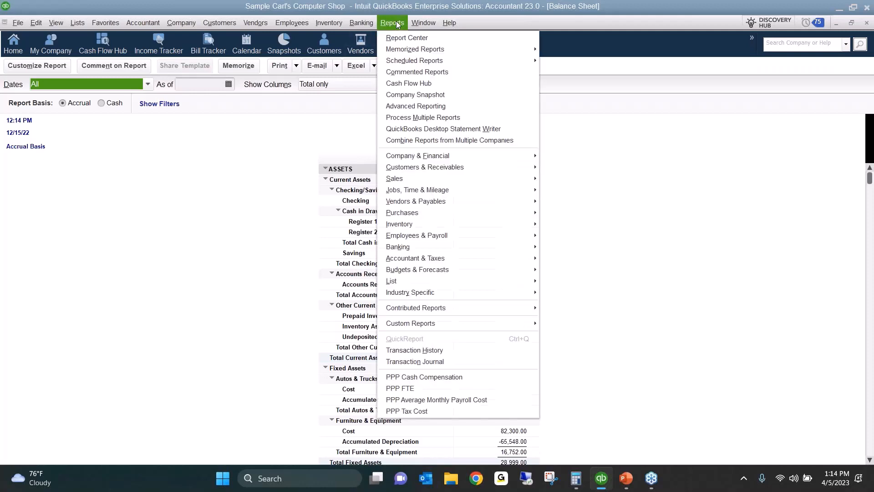
mouse_move(442, 228)
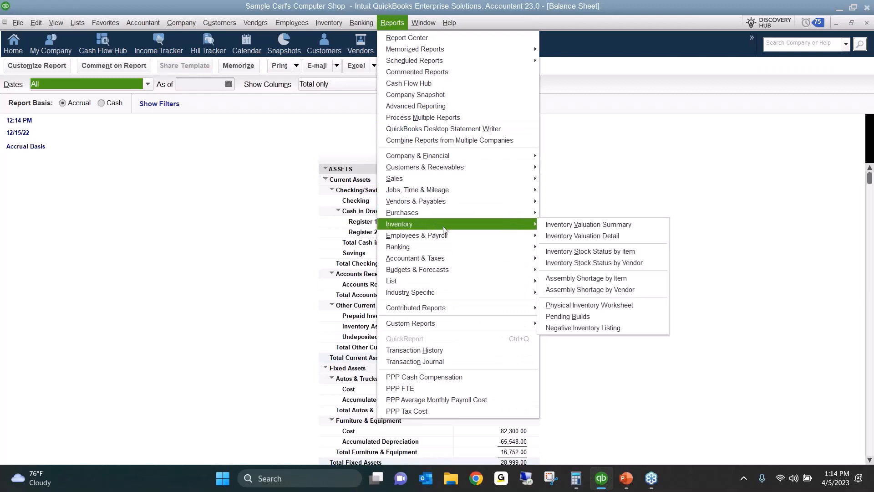
click(619, 228)
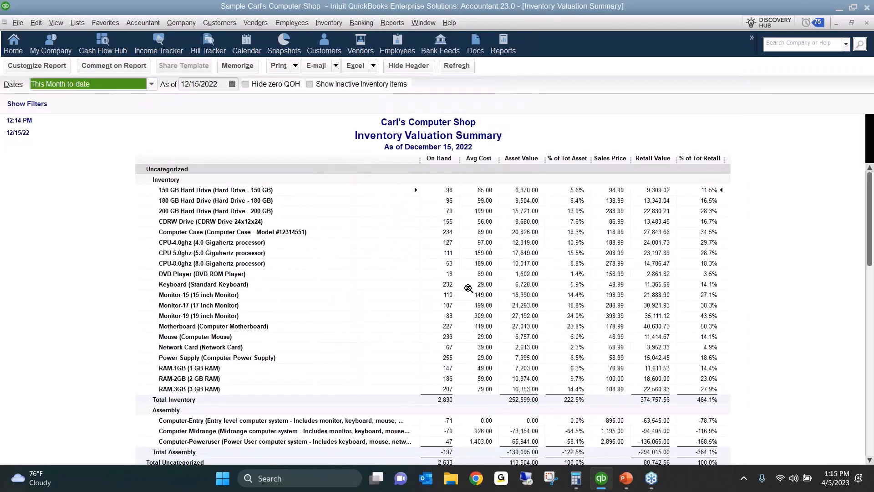
click(451, 294)
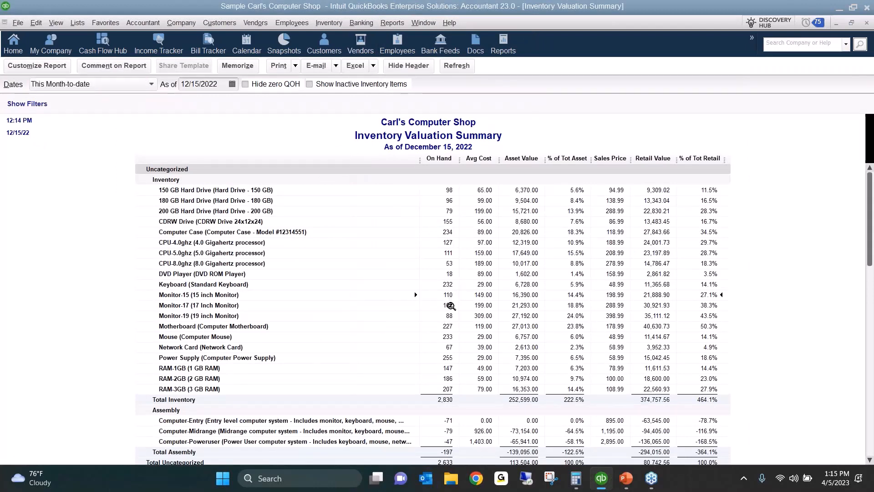
Step: Show the Inventory Valuation Summary for all dates to check the monitor quantities, and close the open reports without memorizing them
click(111, 83)
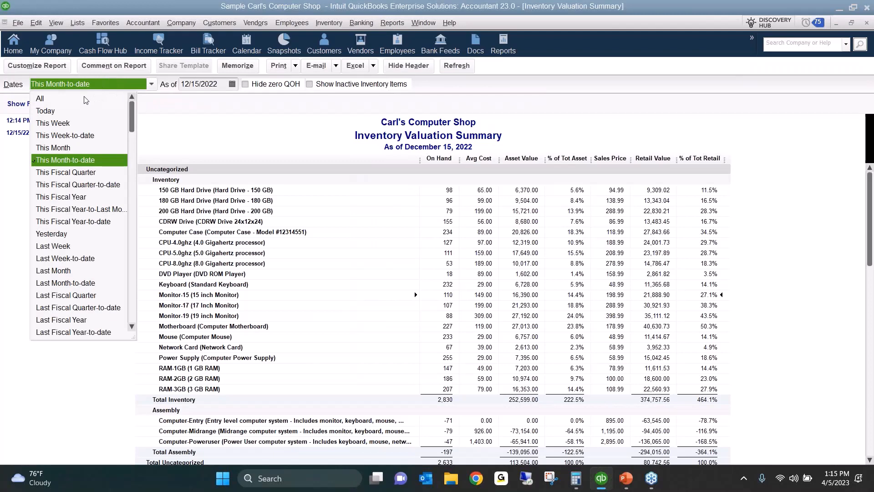
click(86, 99)
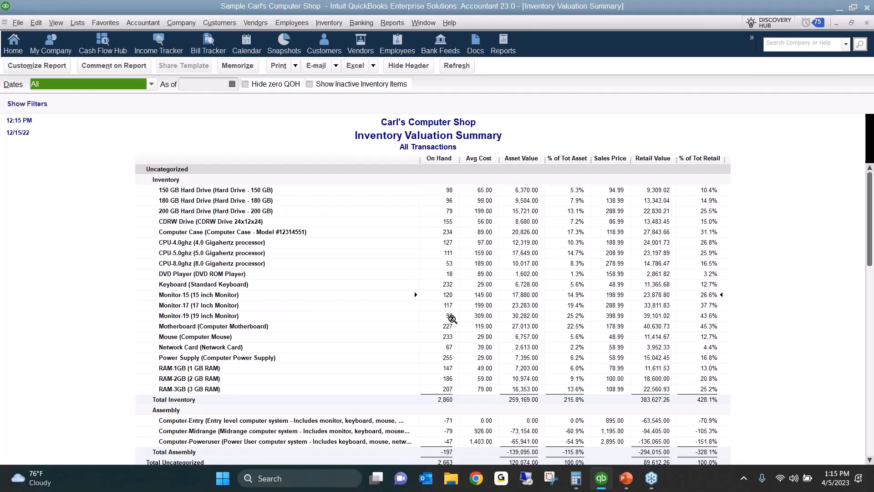
key(Escape)
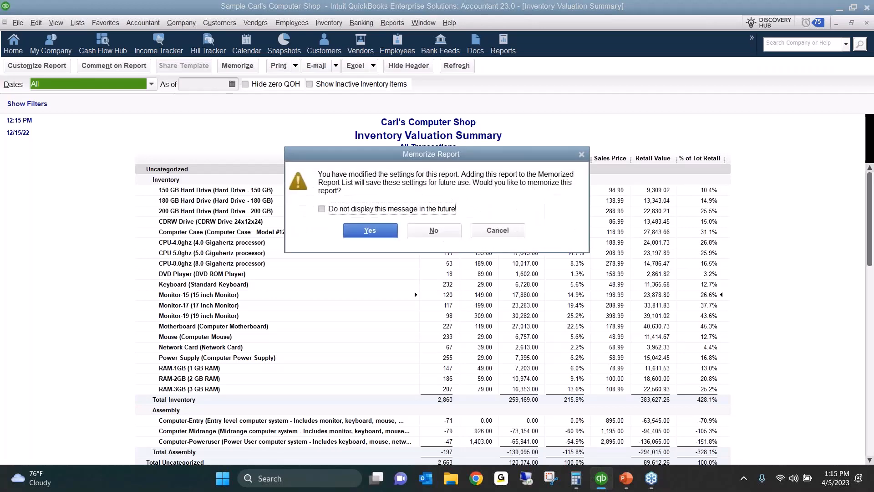
click(435, 231)
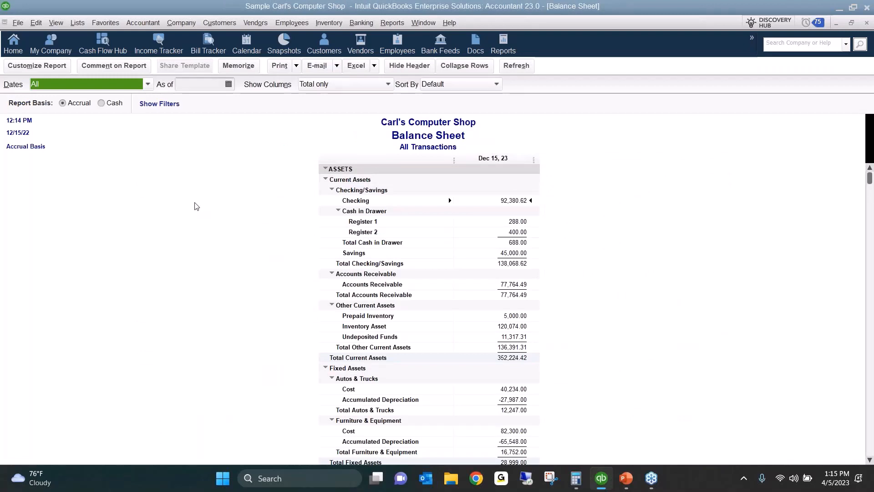
key(Escape)
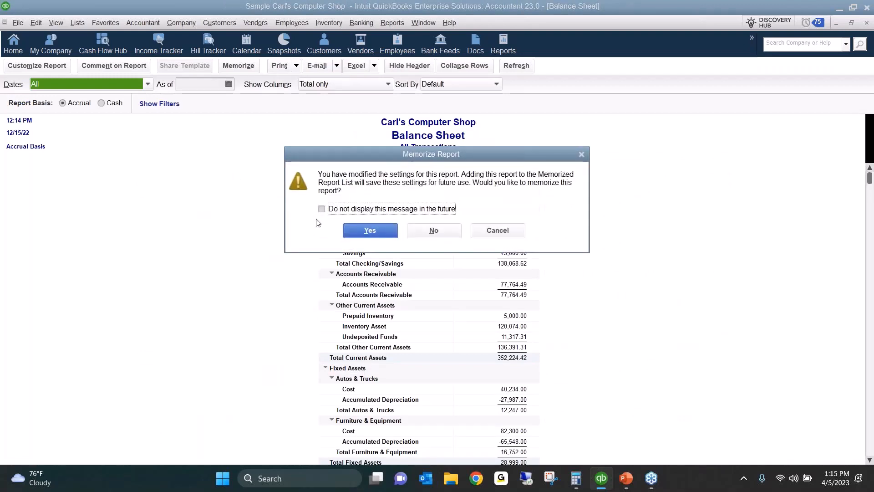
click(434, 230)
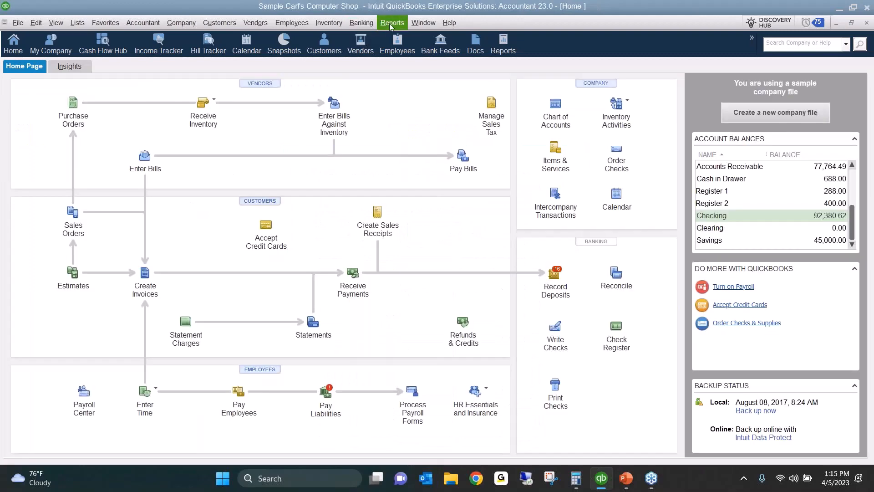
Step: Run the Open Purchase Orders report, check the Graham Monitors purchase order, and close the report
click(392, 22)
mouse_move(434, 206)
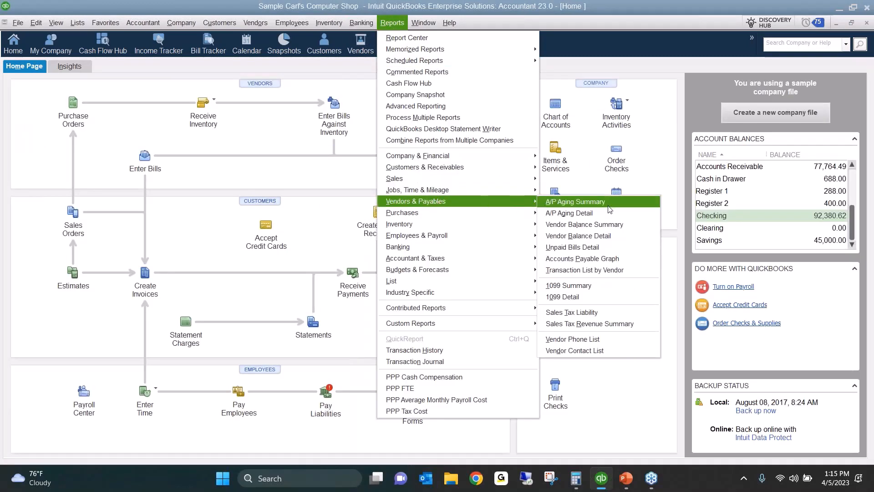
mouse_move(500, 214)
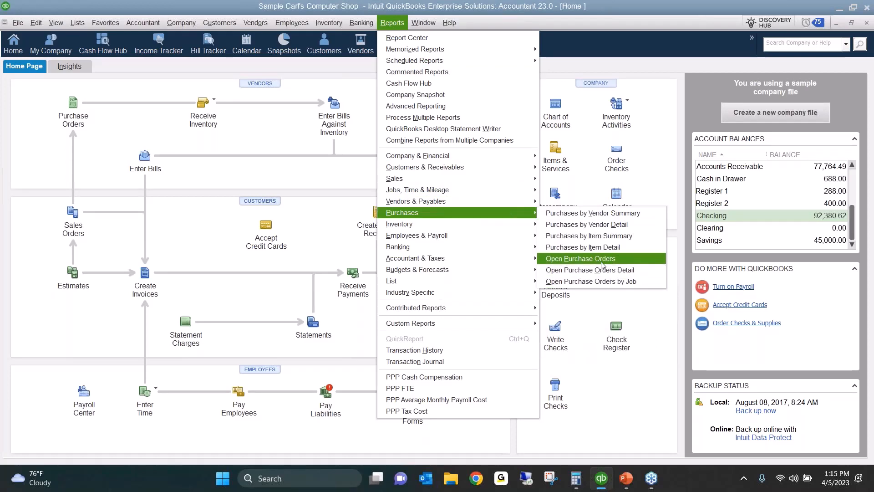
click(587, 258)
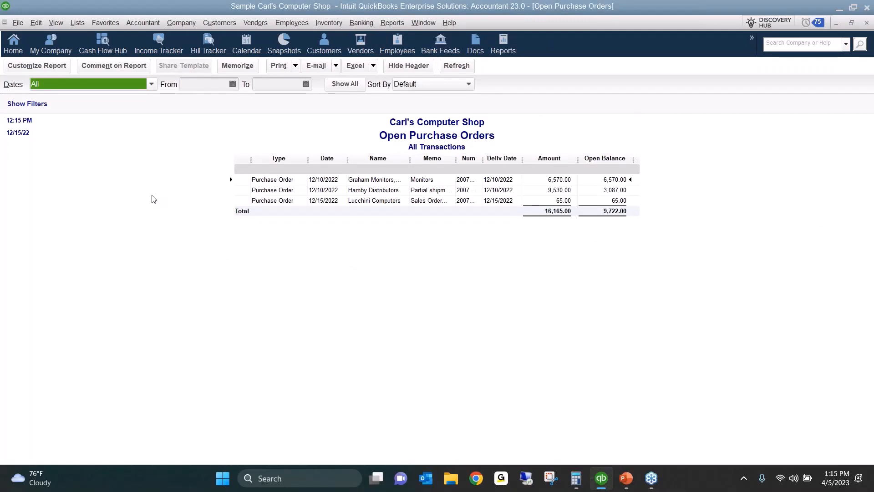
key(Escape)
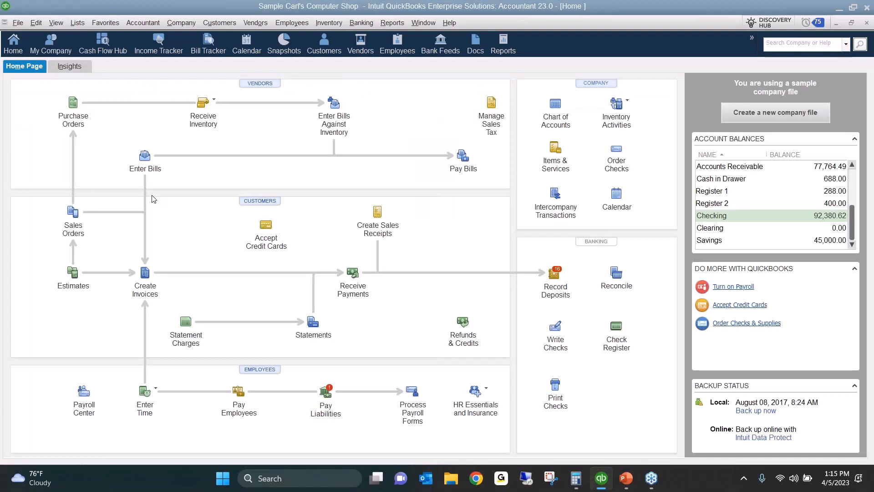
Step: Bring up the saved Graham Monitors, Cables and Supplies bill with reference number 123456 and run its Transaction Journal
click(335, 106)
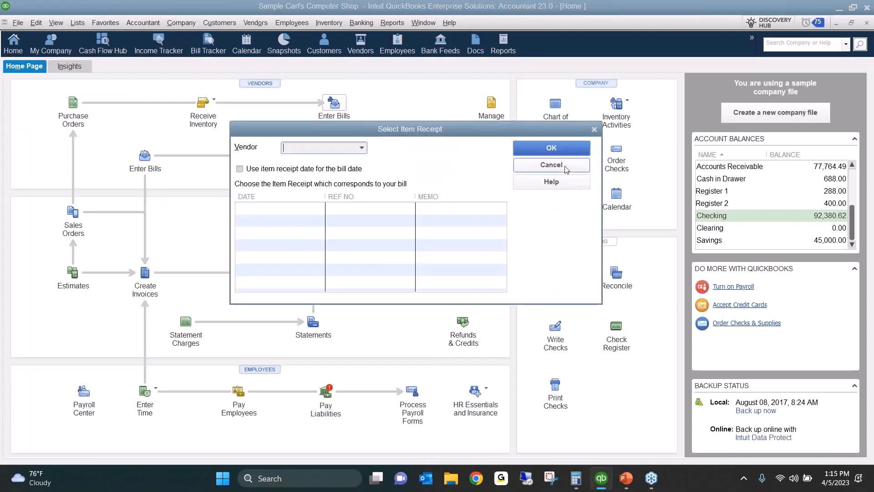
click(544, 167)
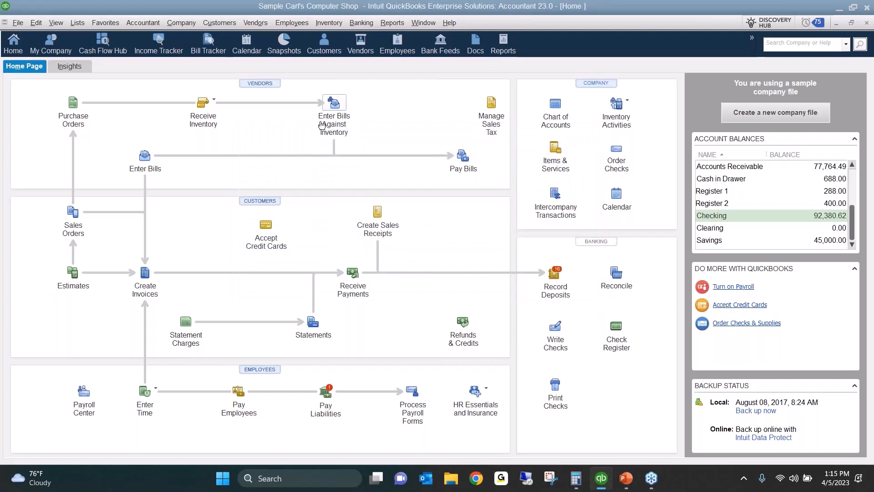
click(145, 157)
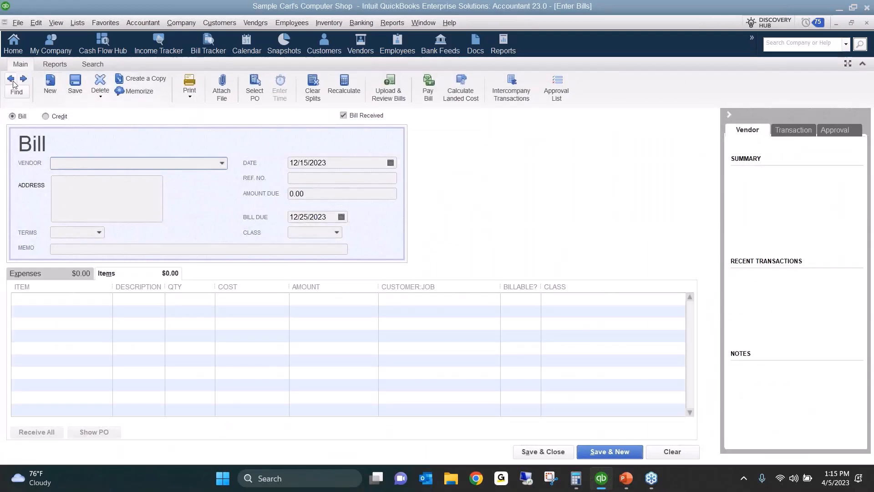
click(12, 79)
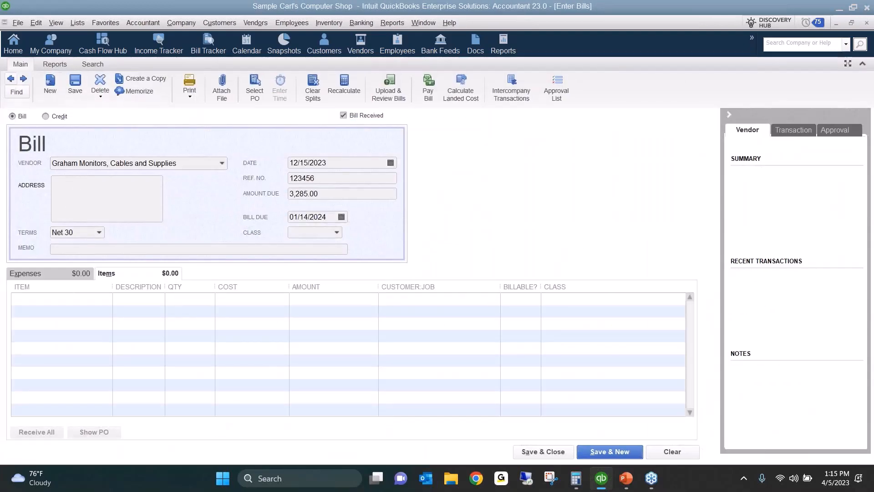
click(51, 63)
click(91, 89)
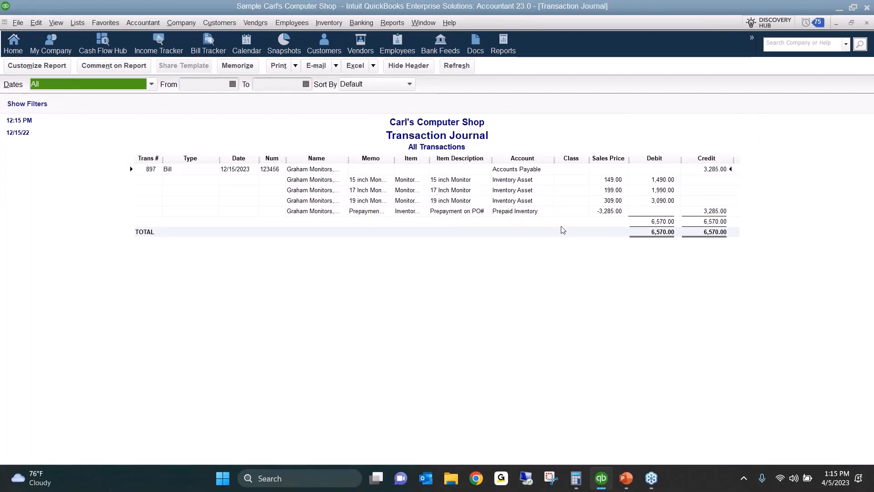
Step: Widen the journal's Item Description column to review the postings, and close the journal and bill without memorizing the report
drag(493, 158, 562, 158)
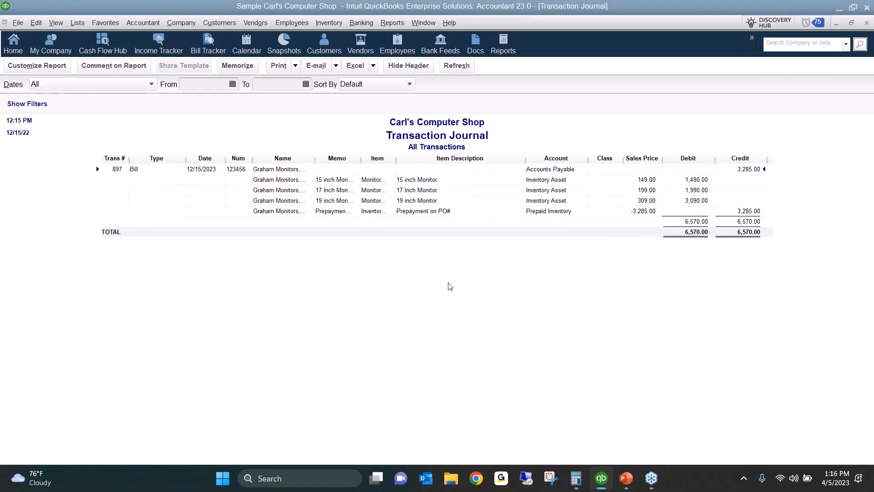
key(Escape)
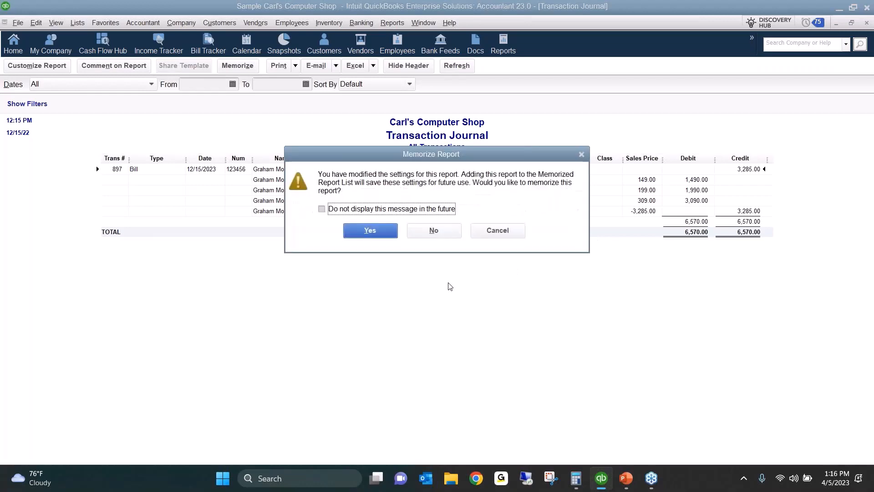
click(434, 229)
key(Escape)
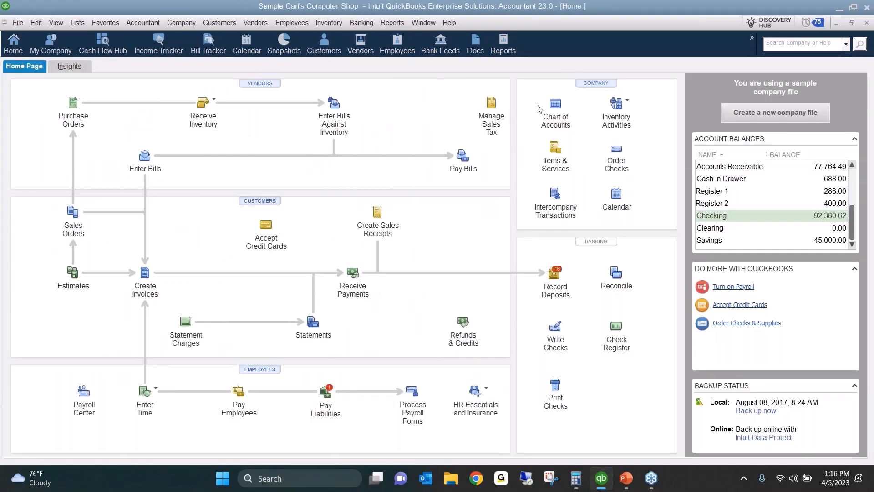
Step: Locate Prepaid Inventory in the chart of accounts and look at the ways to start reconciling it, leaving without reconciling
click(555, 106)
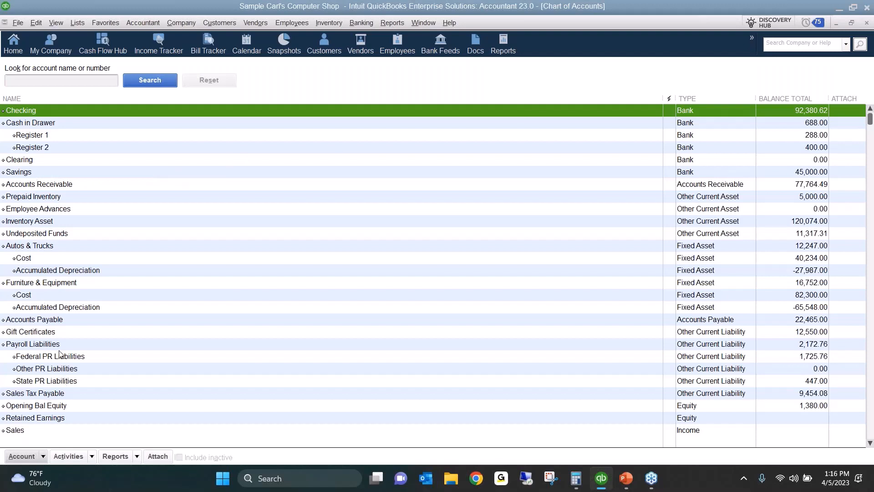
click(76, 199)
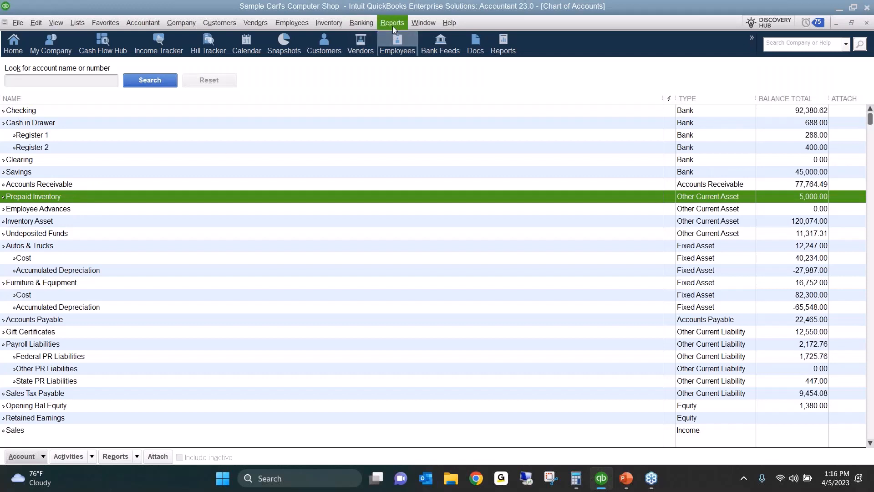
click(353, 26)
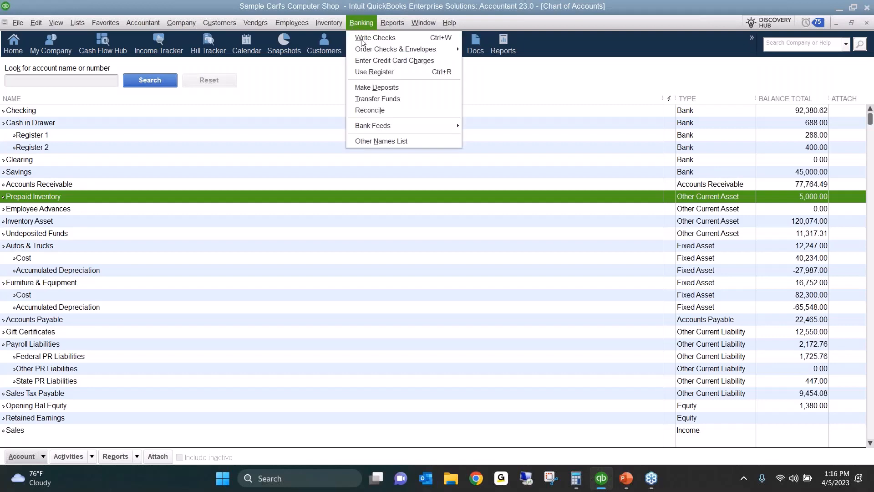
click(390, 110)
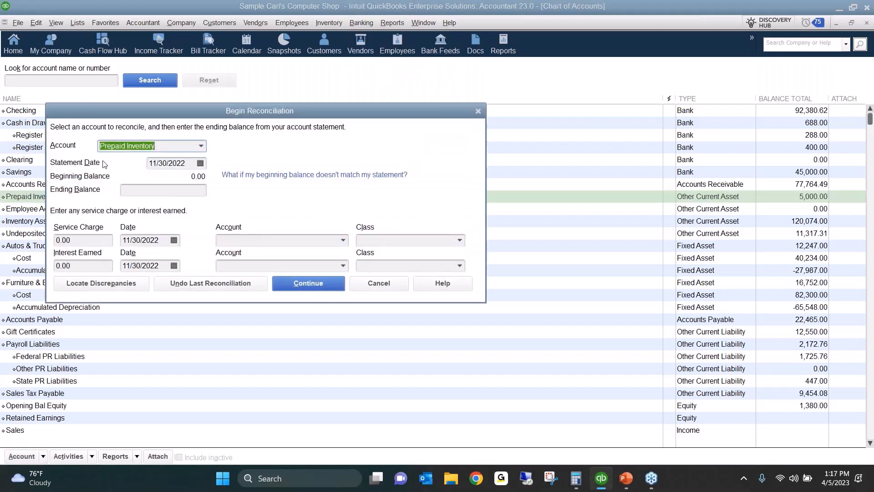
click(381, 282)
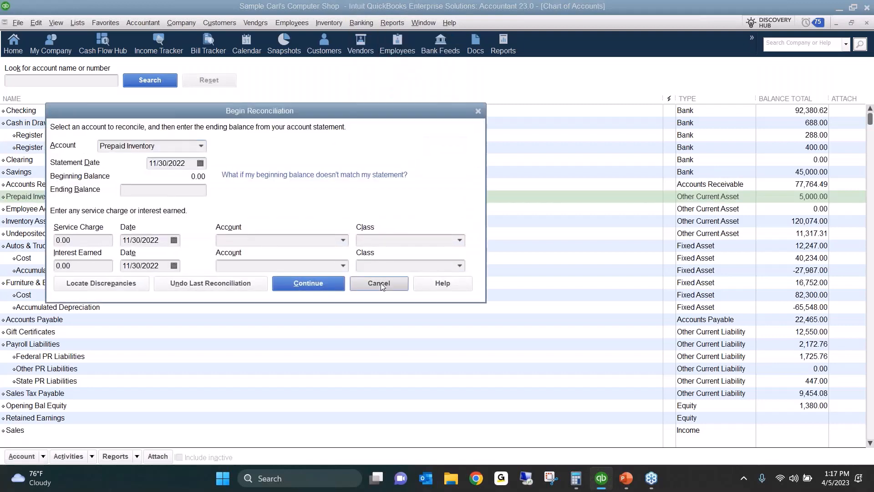
right_click(81, 200)
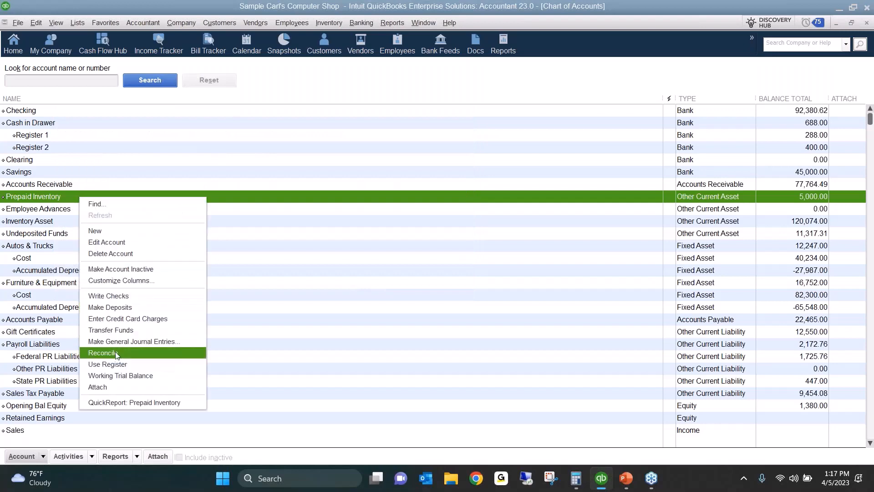
click(12, 35)
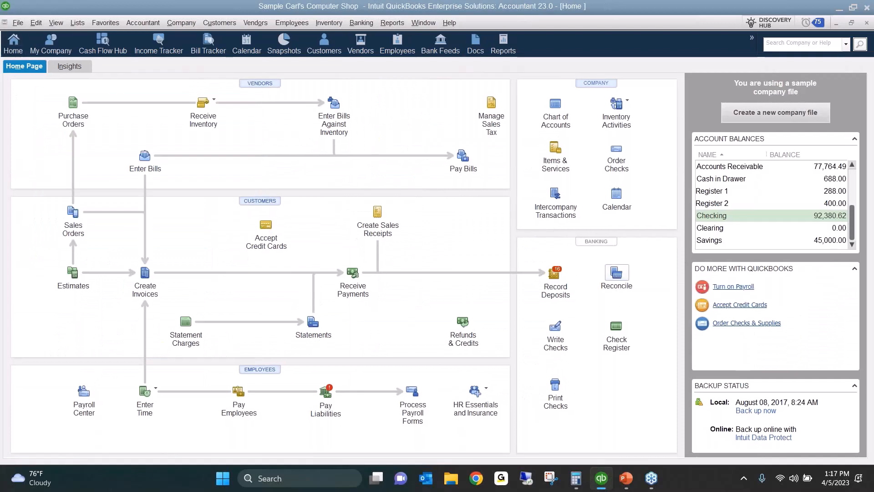
Step: Begin reconciling Prepaid Inventory with statement date 12/31/2023 and ending balance 0.00, accepting the future date
click(617, 275)
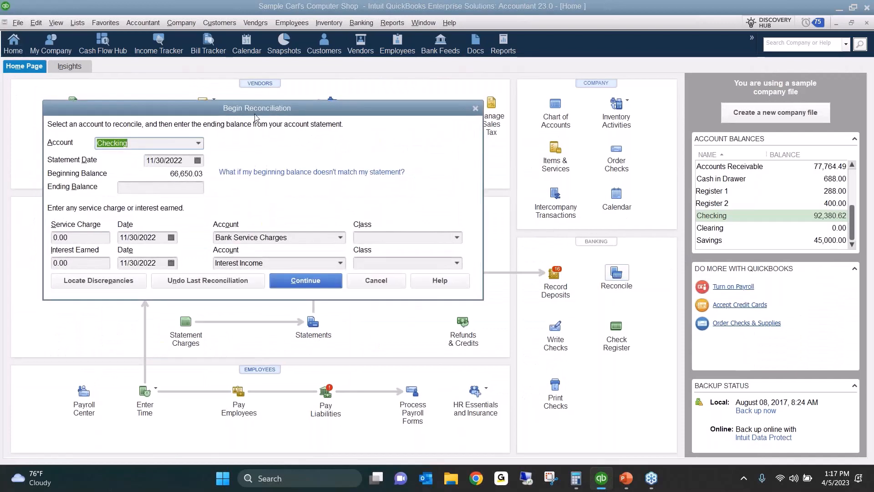
text(Prepaid Inventory)
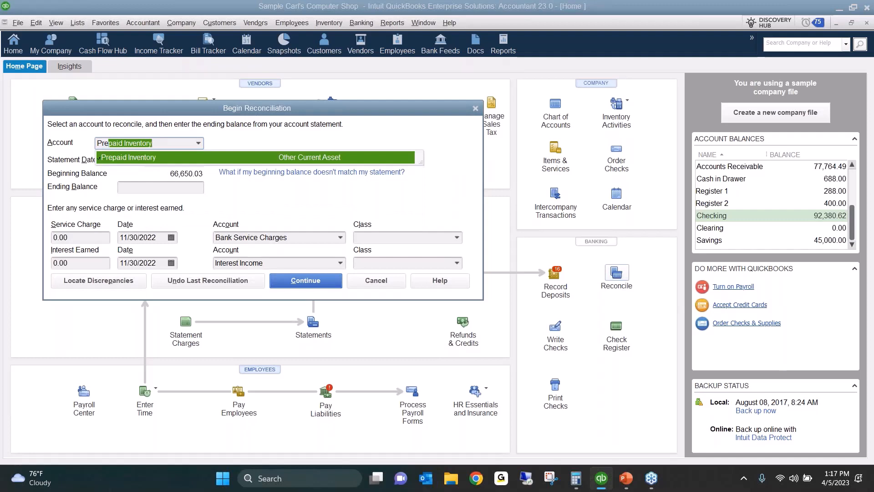
key(Tab)
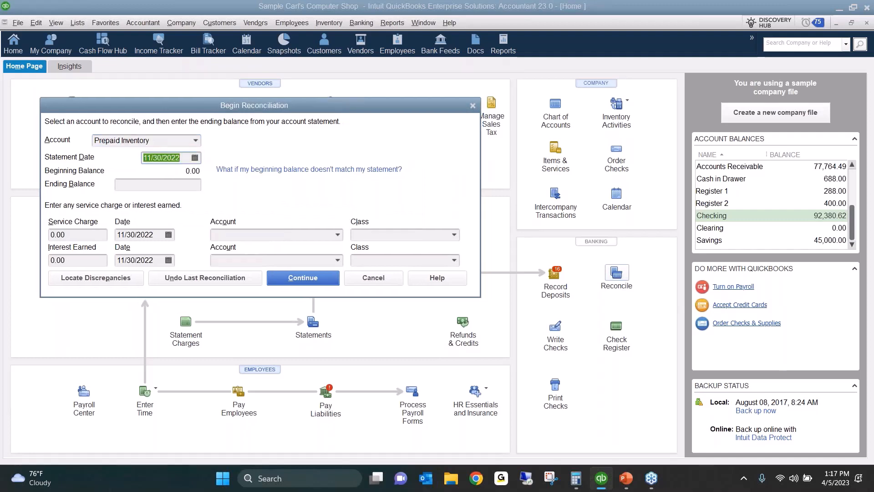
text(12)
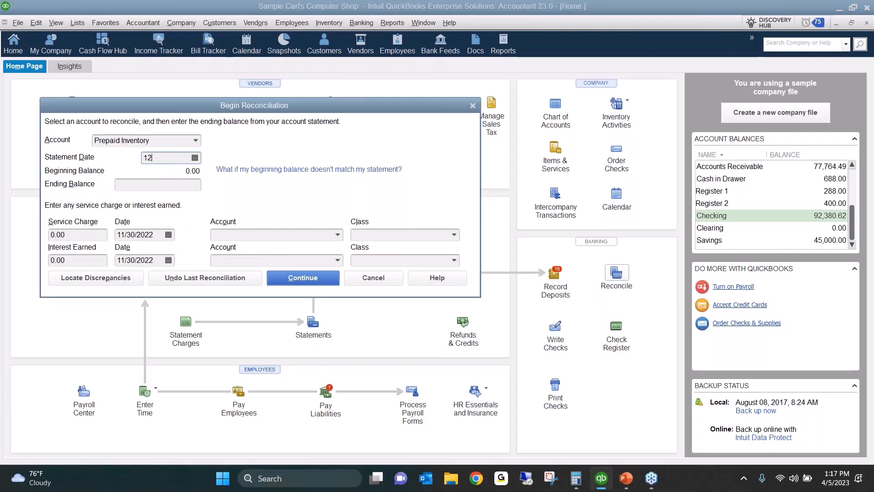
text(312023)
key(Tab)
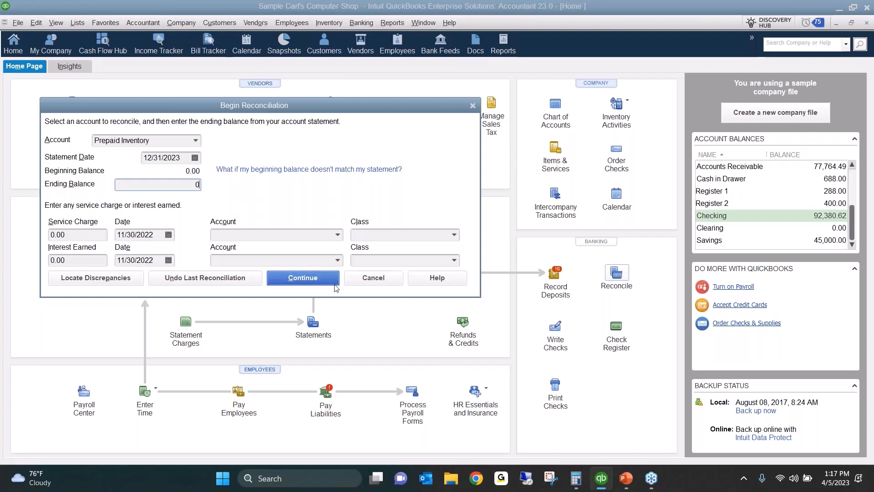
click(314, 281)
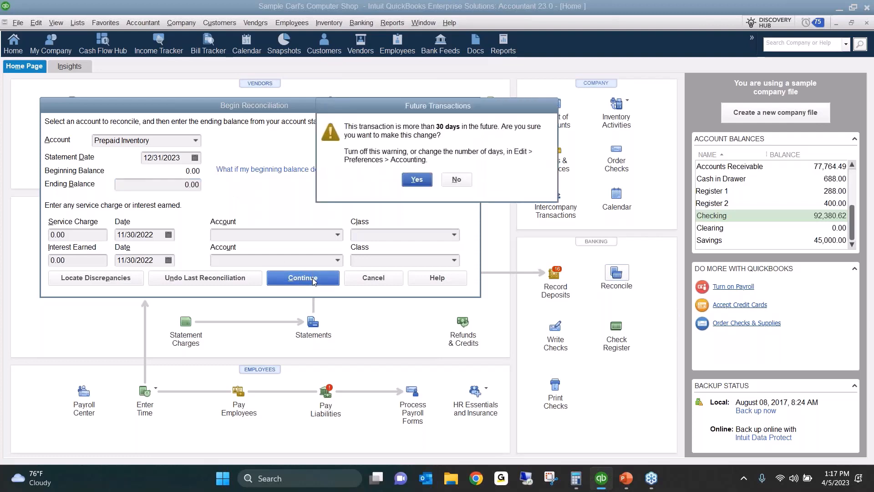
click(427, 181)
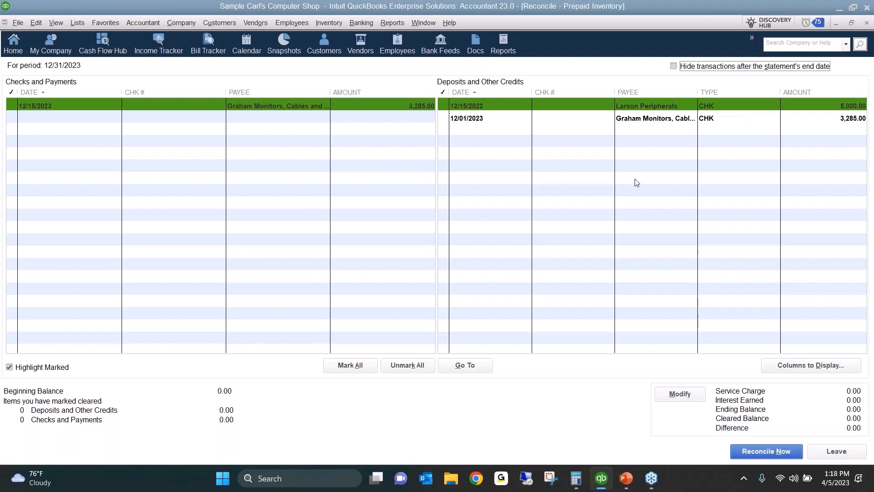
Step: Hide transactions after the statement's end date and mark the Graham Monitors 3,285.00 entries of 12/15/2023 and 12/01/2023 as cleared
click(695, 67)
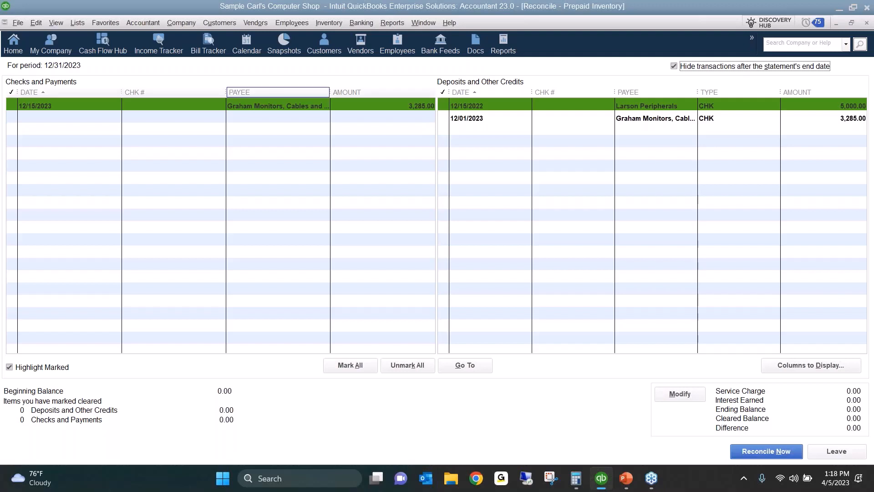
click(11, 106)
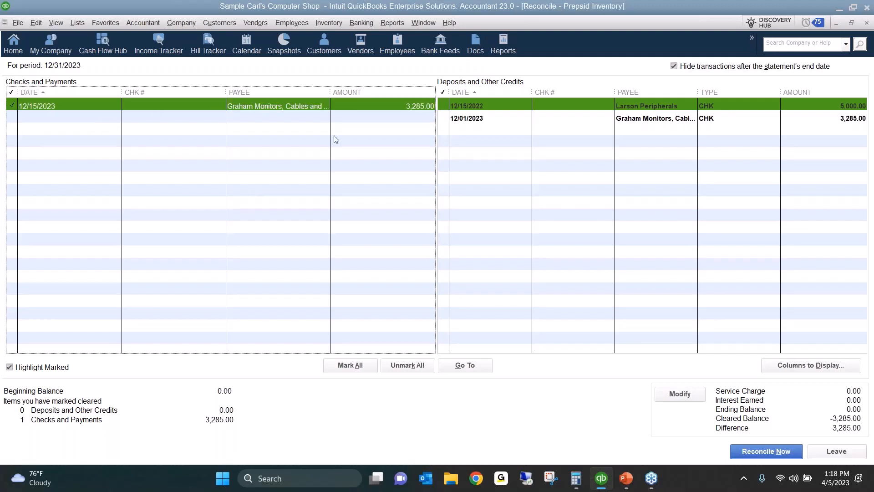
click(443, 118)
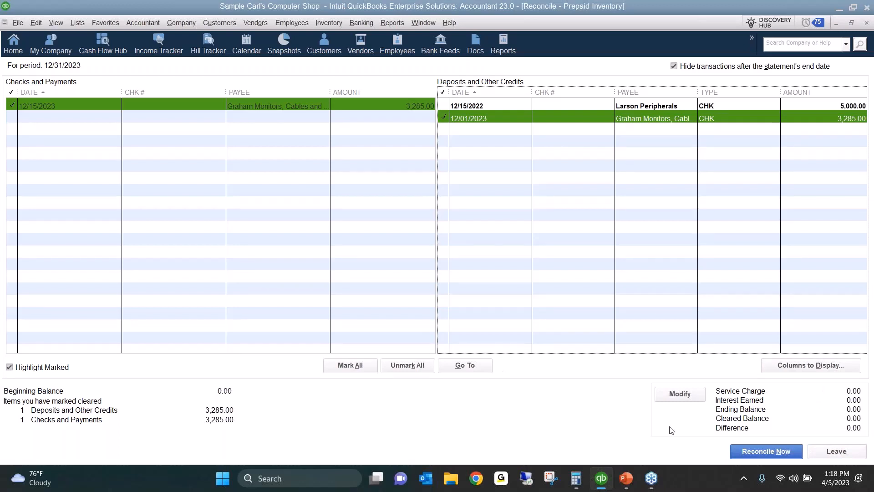
Step: Complete the Prepaid Inventory reconciliation, display its detail report for the period ending 12/31/2023, and close the report after reviewing it
click(785, 452)
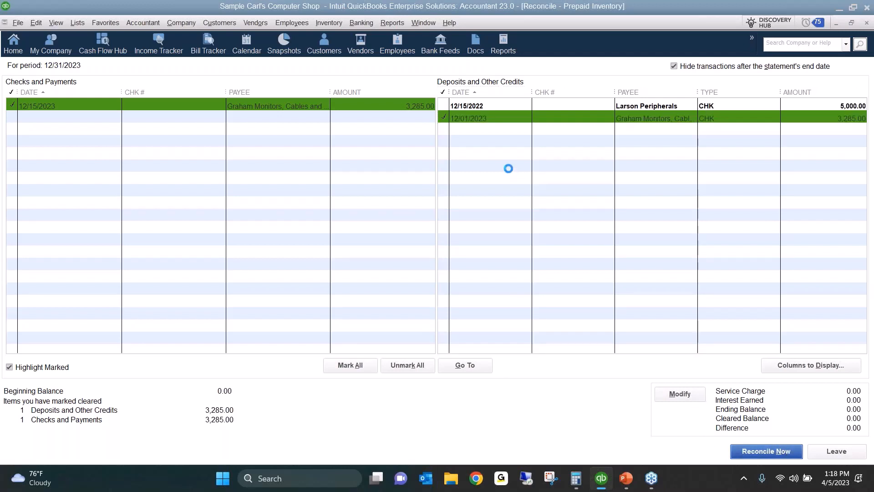
click(118, 169)
click(84, 237)
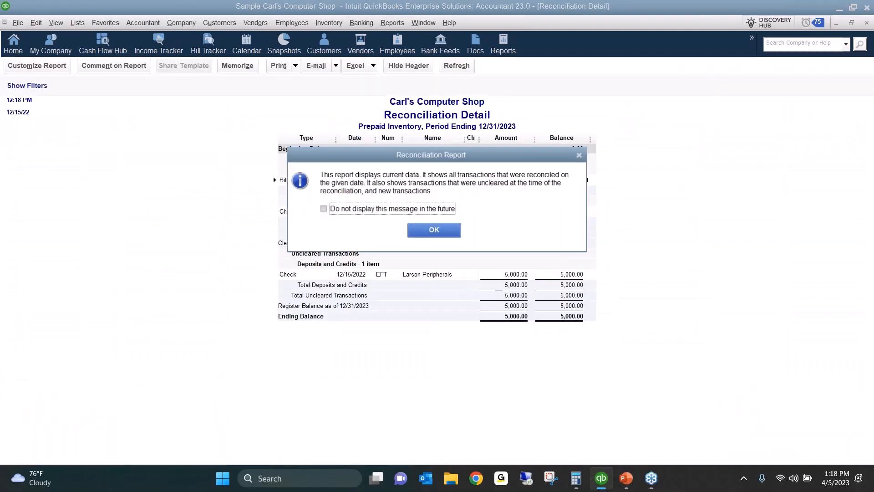
click(436, 229)
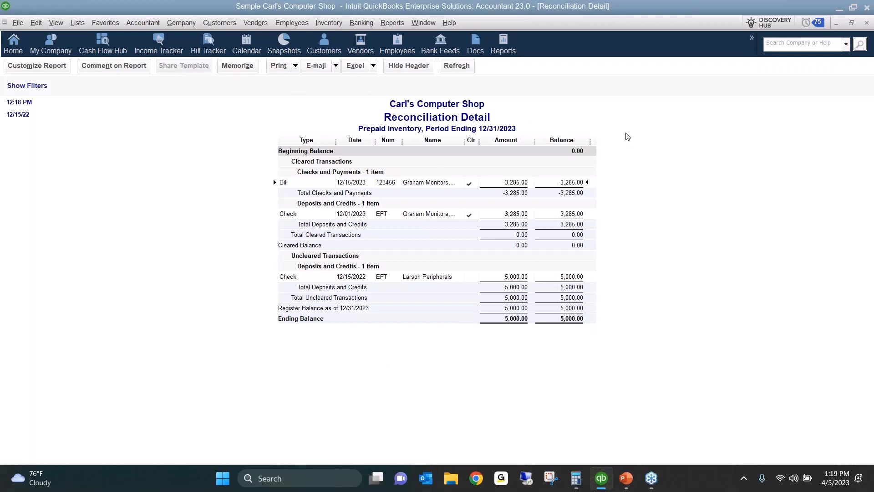
key(Escape)
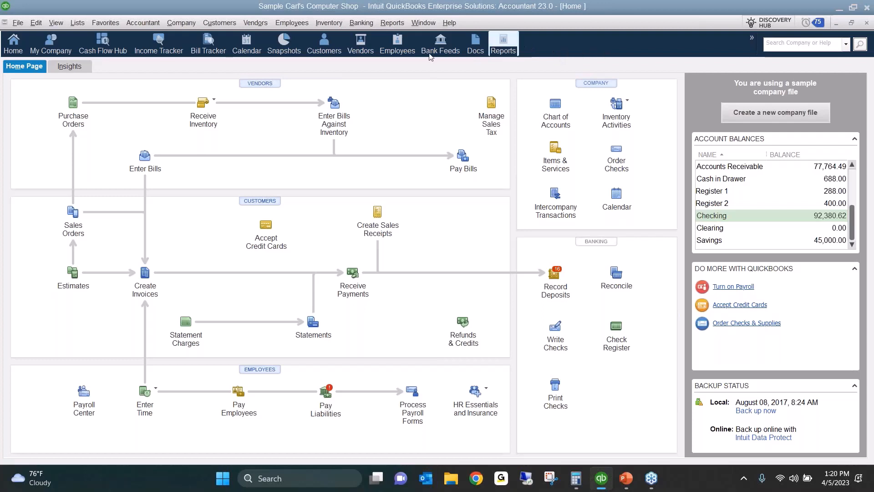
Step: Create a custom transaction detail report covering all dates, moving its settings dialog clear of the report heading
click(392, 23)
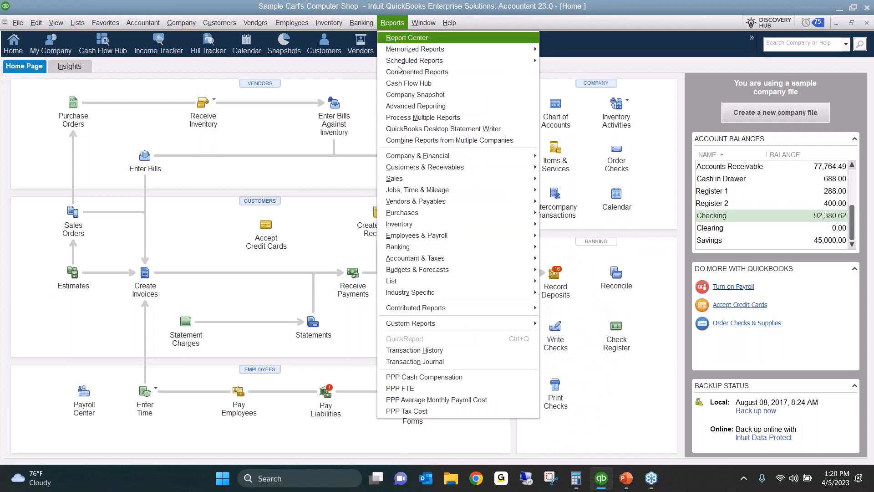
mouse_move(432, 326)
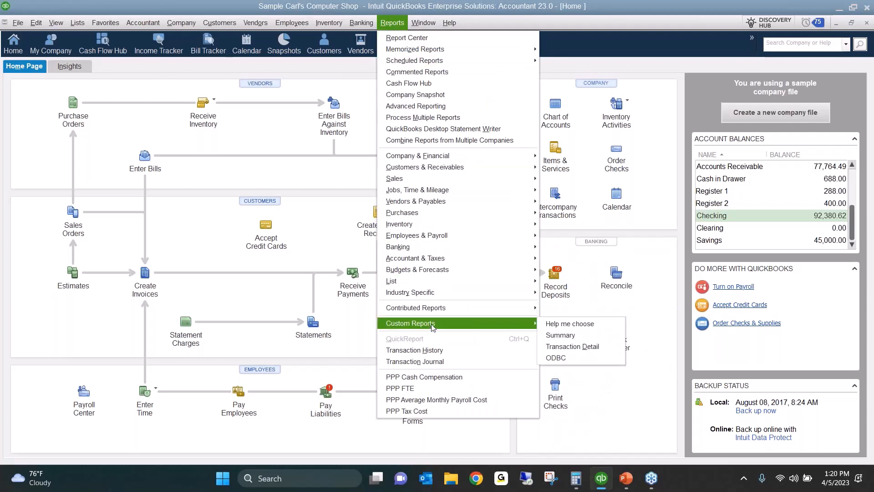
click(580, 346)
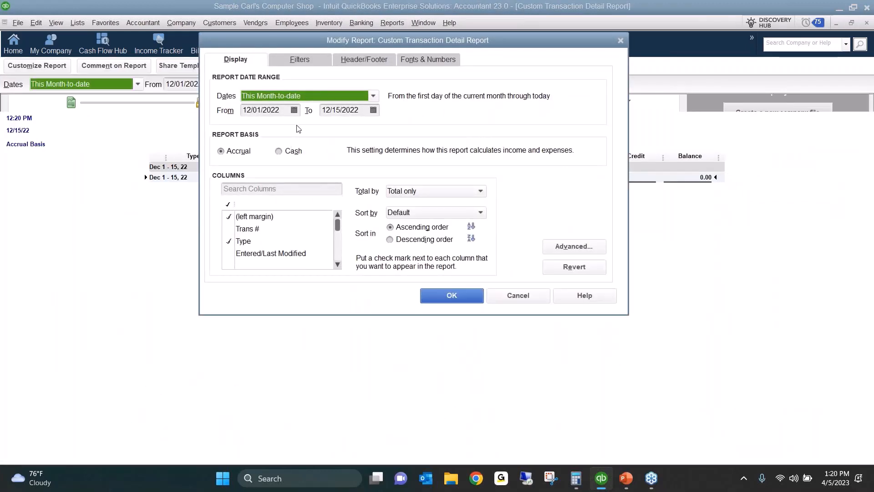
key(a)
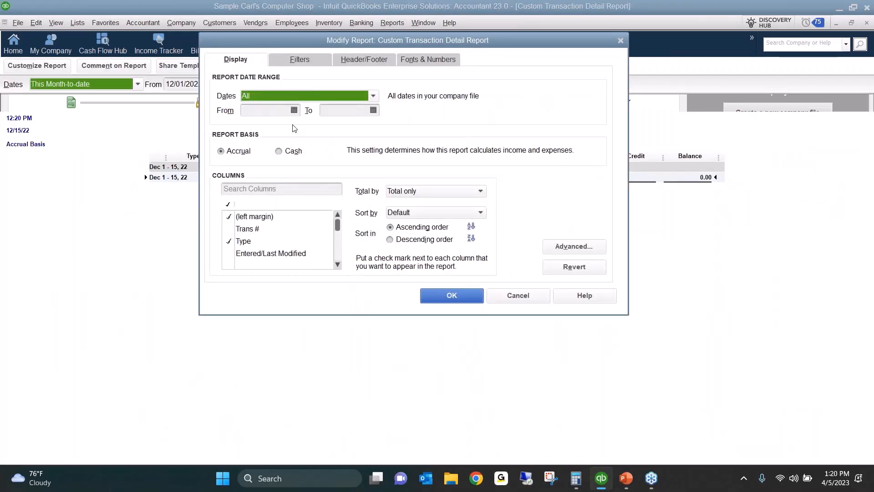
drag(386, 43, 402, 200)
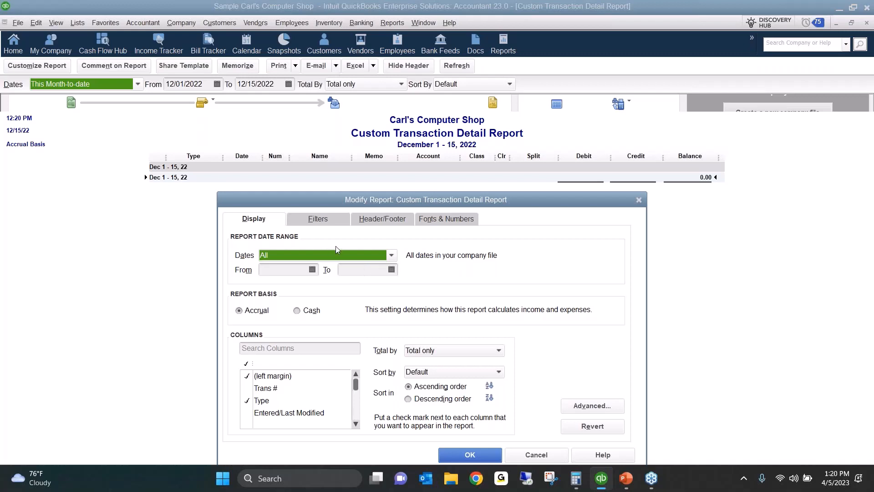
Step: Filter the custom report to the Prepaid Inventory account and to transactions with Cleared set to No
click(329, 219)
key(Tab)
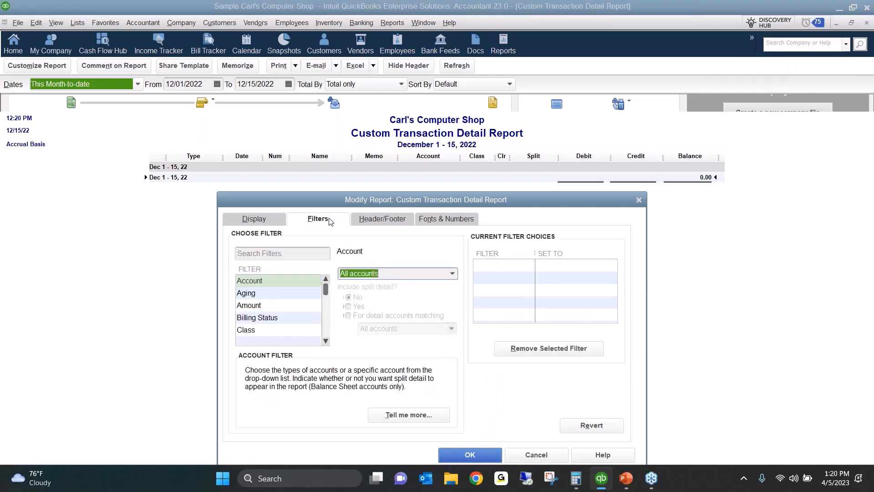
text(Prepaid Inventory)
key(Tab)
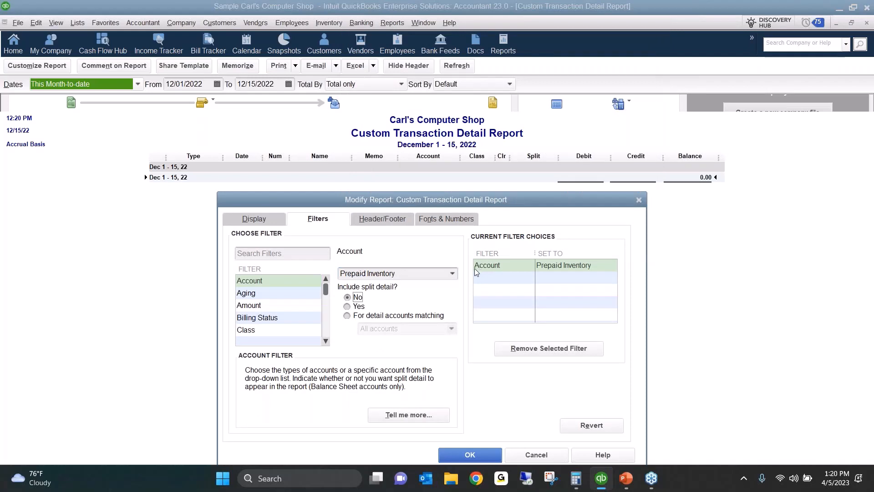
click(286, 306)
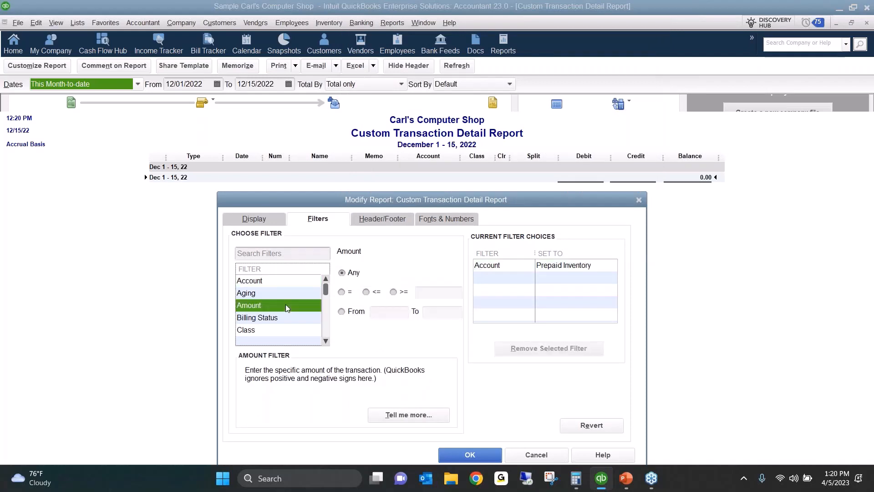
key(c)
key(c)
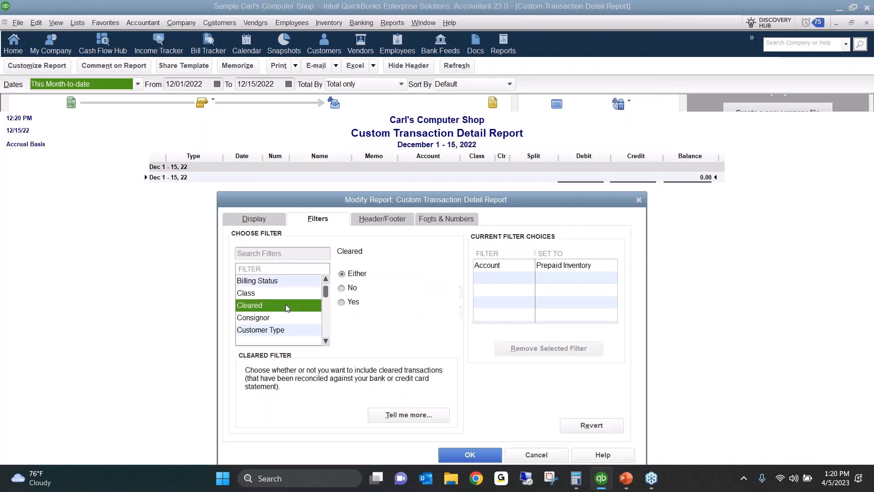
click(353, 288)
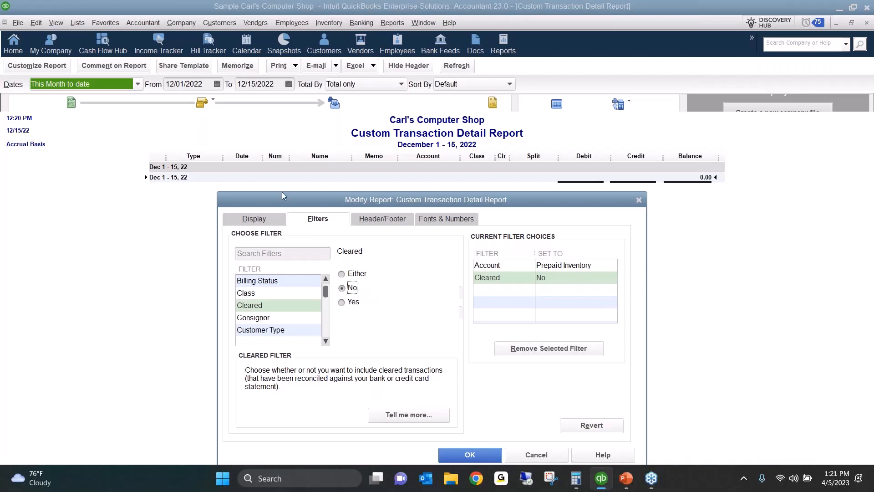
Step: Run the custom report after checking its display settings, and collapse its Memo, Class and Clr columns
click(255, 218)
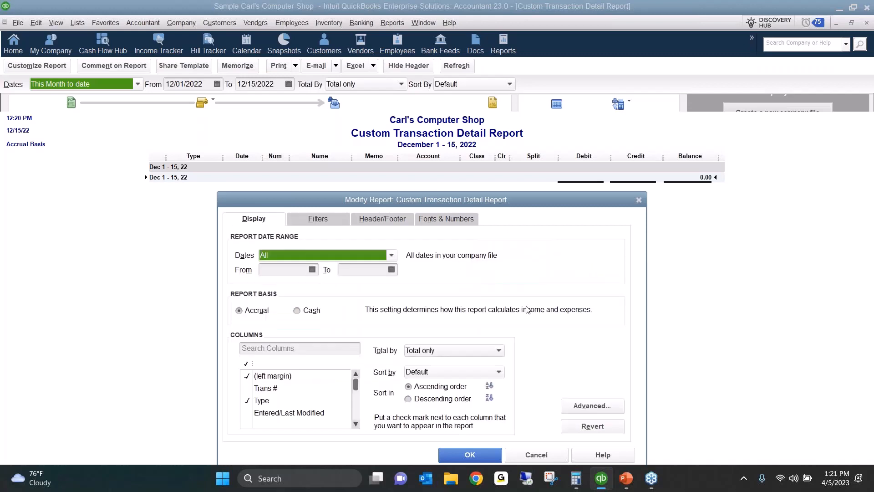
click(486, 455)
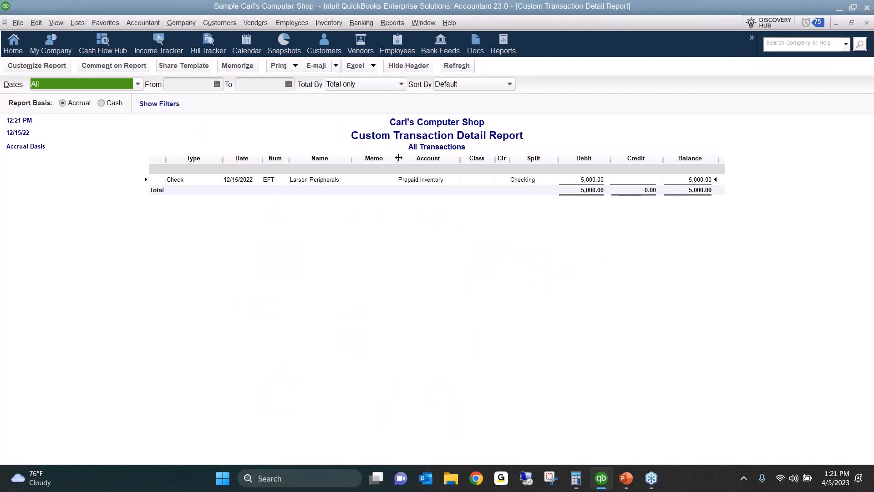
drag(398, 158, 293, 158)
drag(475, 159, 378, 155)
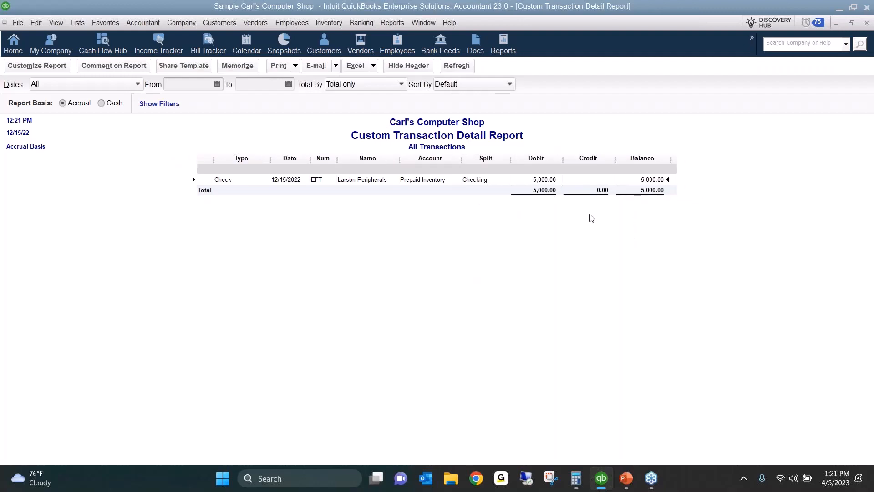
Step: Try the report with an end date of 12/31/2023, and clear that date again to cover all transactions
click(258, 85)
text(12312023)
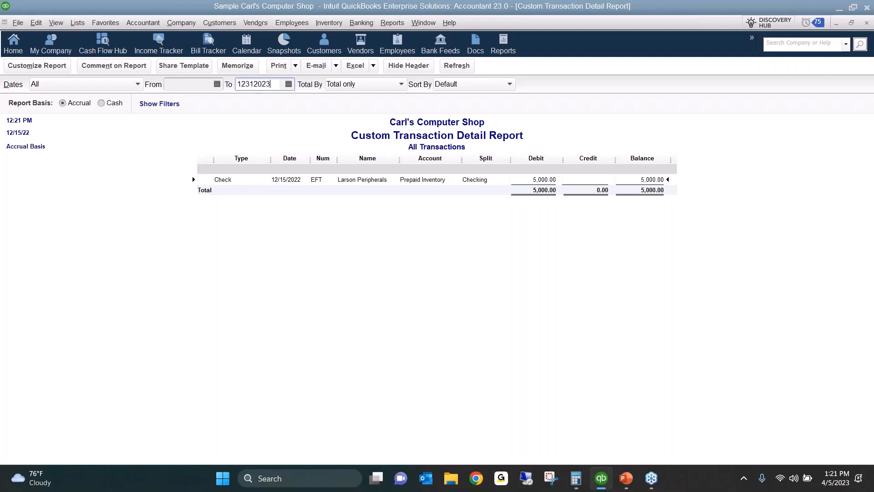
key(Tab)
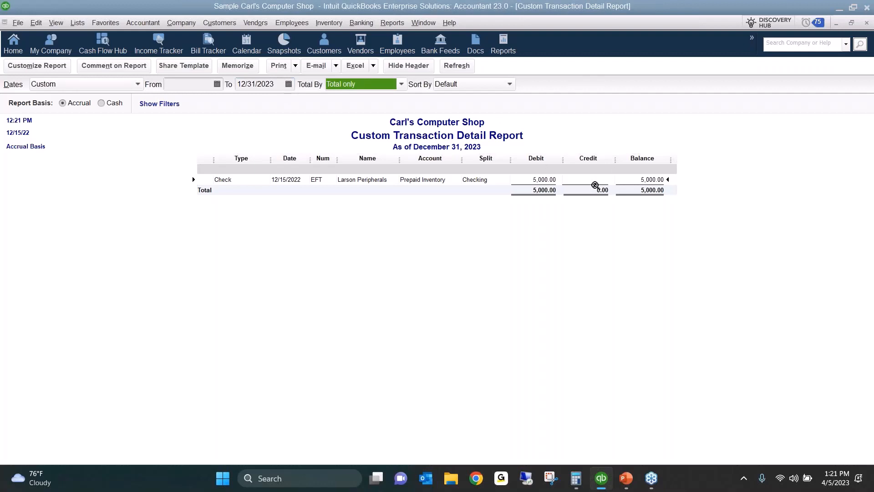
key(shift+Tab)
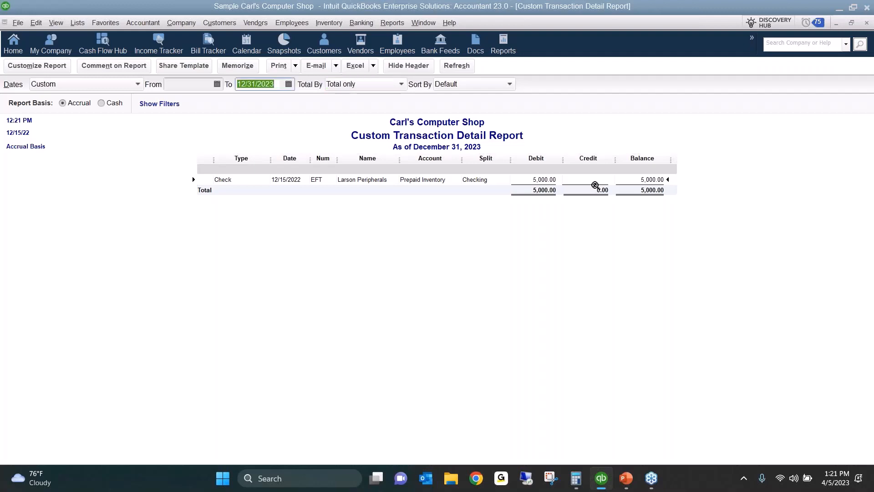
key(BackSpace)
key(Tab)
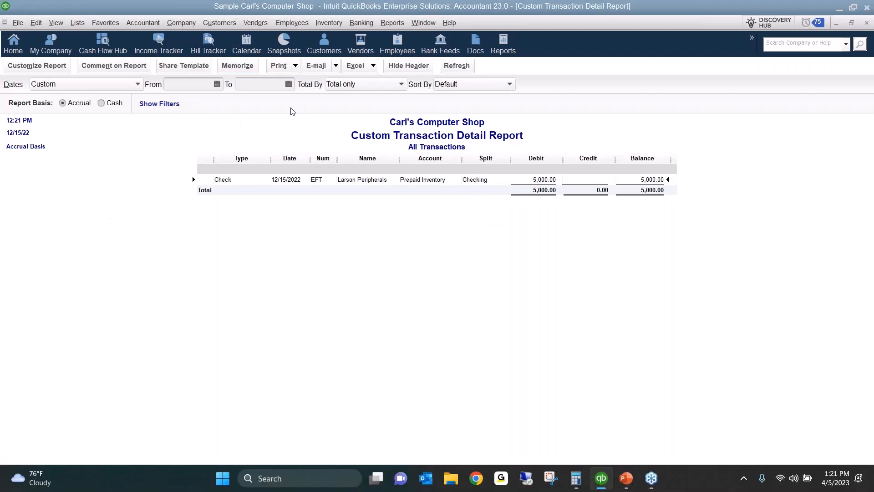
Step: Add the custom report to the icon bar with the label Prepaid Inventory, and close the report without memorizing it
click(54, 24)
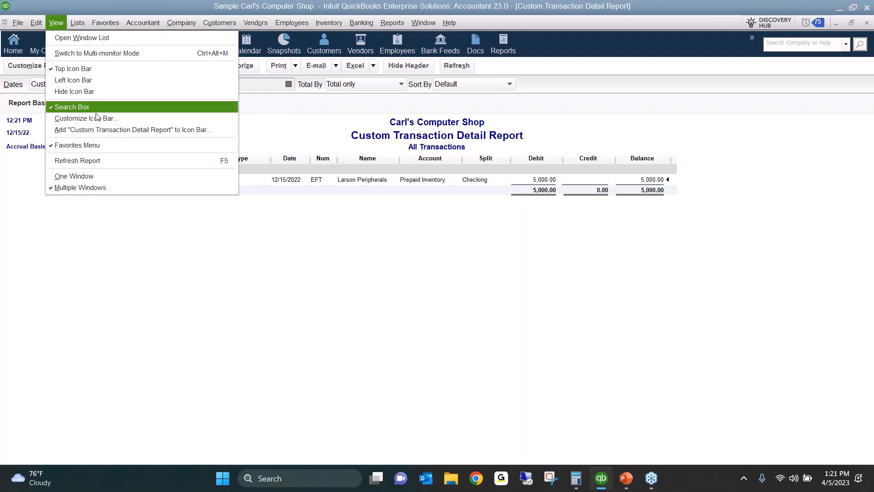
click(103, 129)
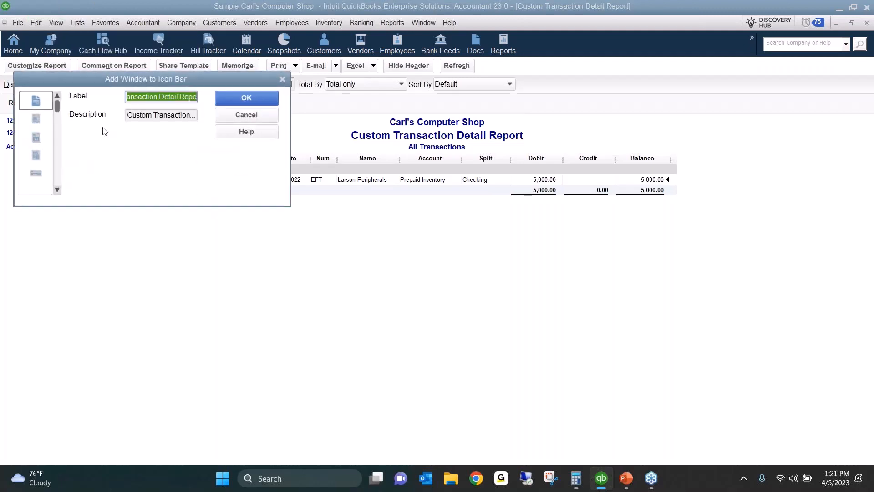
text(Pr)
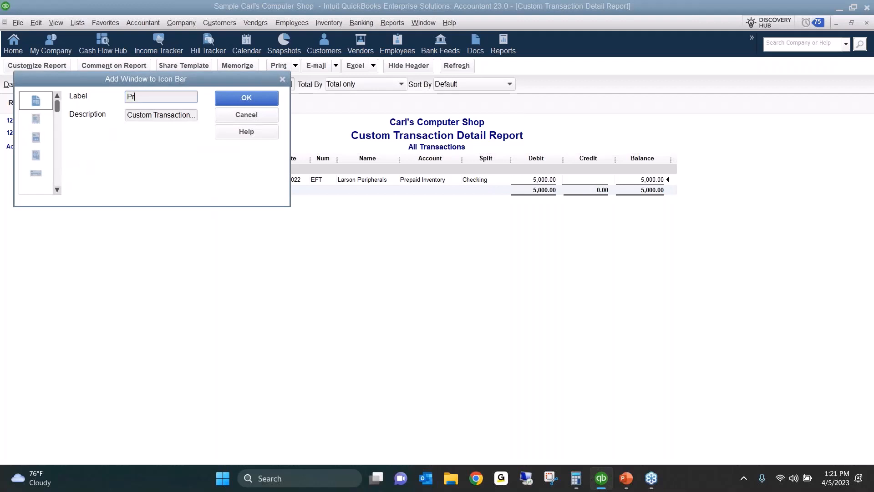
text(epaid Inventory)
click(246, 98)
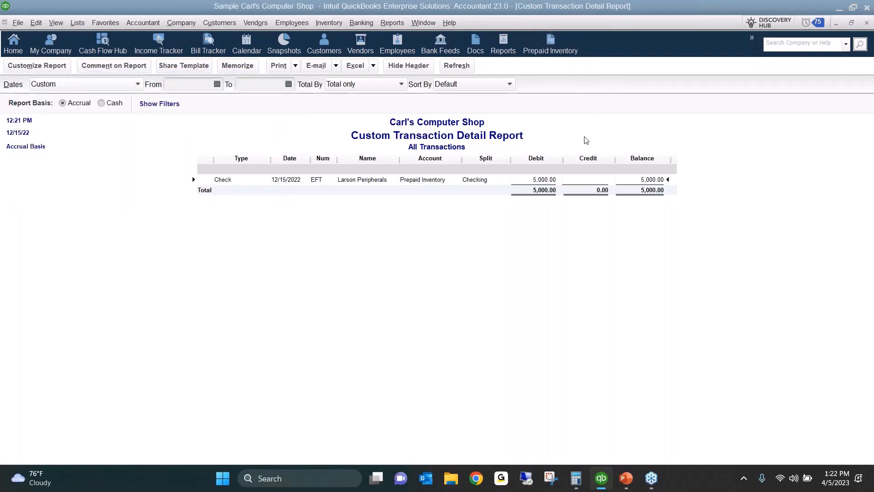
key(Escape)
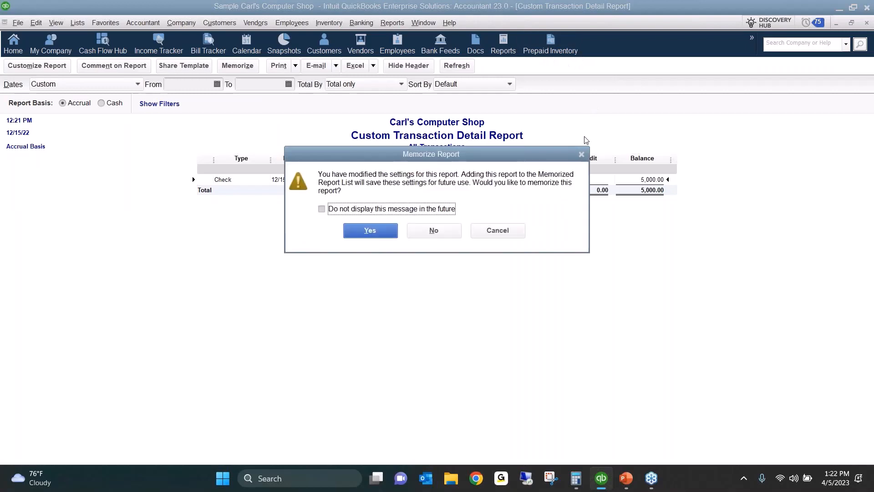
click(436, 230)
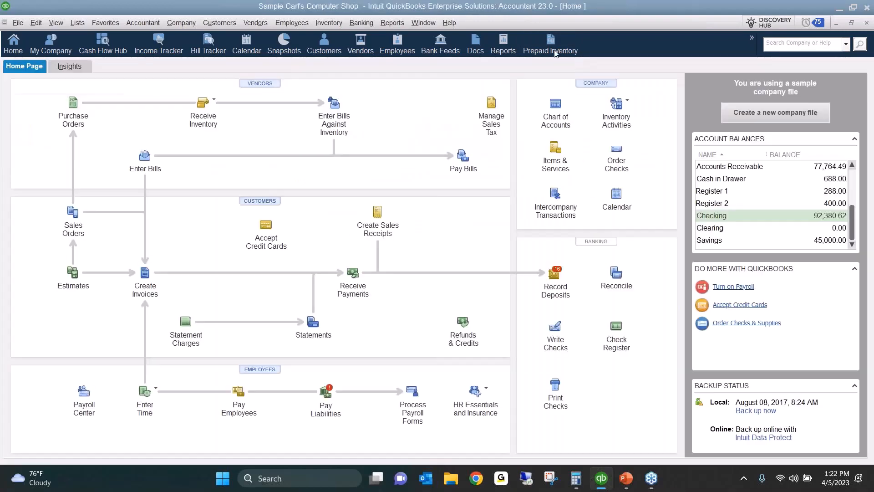
Step: Reopen the report through its new Prepaid Inventory shortcut and total it by Vendor
click(552, 45)
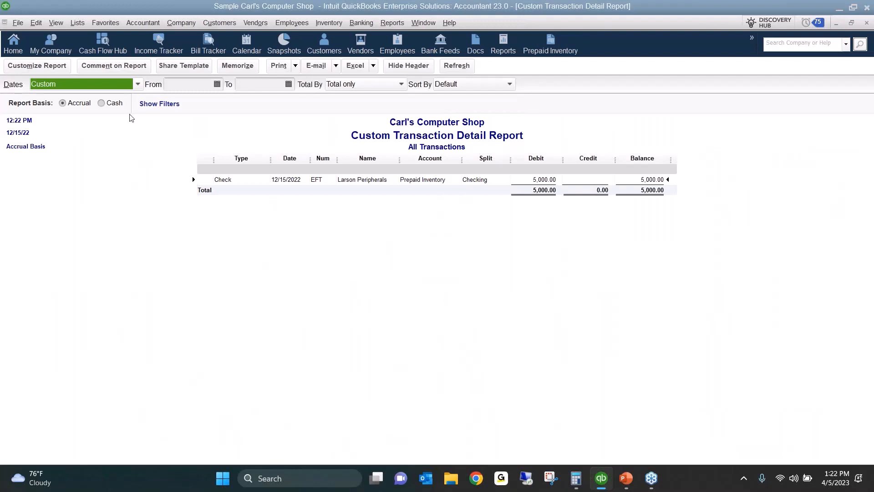
click(351, 85)
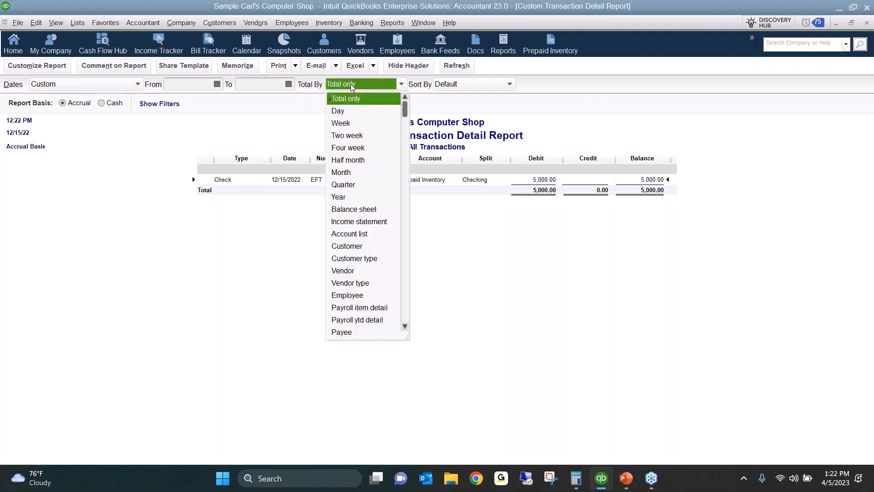
click(352, 272)
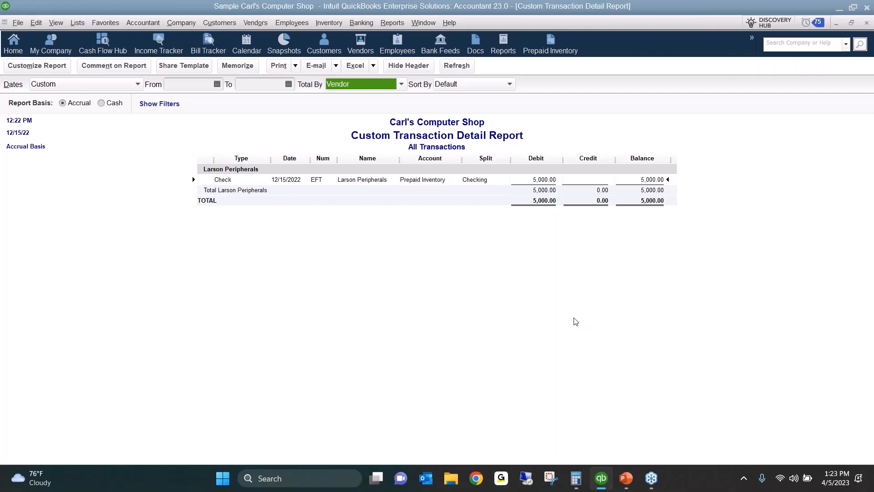
Step: Switch to the PowerPoint slide show with the Topic details to cover slide
key(alt+Tab)
key(alt+Tab)
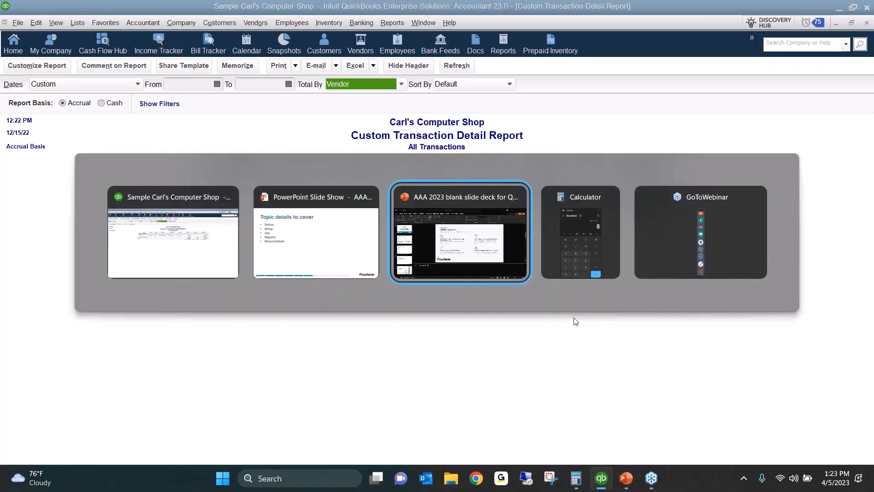
key(alt+Tab)
key(alt+Tab)
key(alt+Tab)
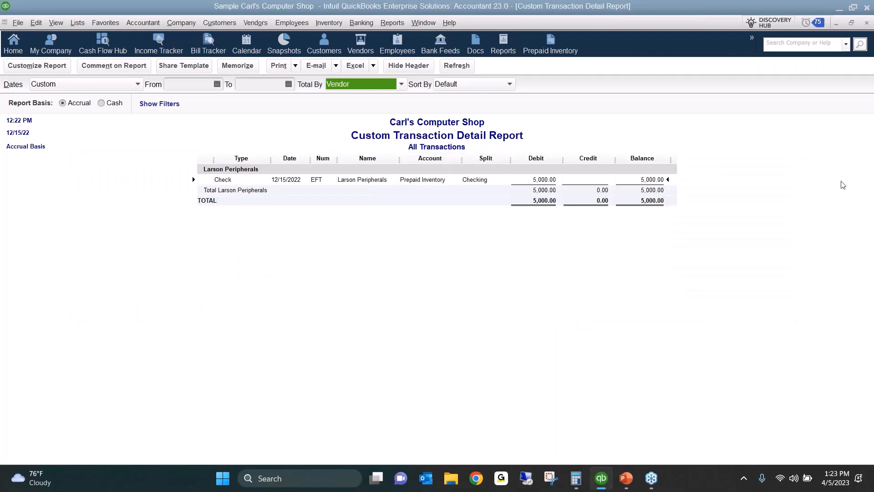
key(alt+Tab)
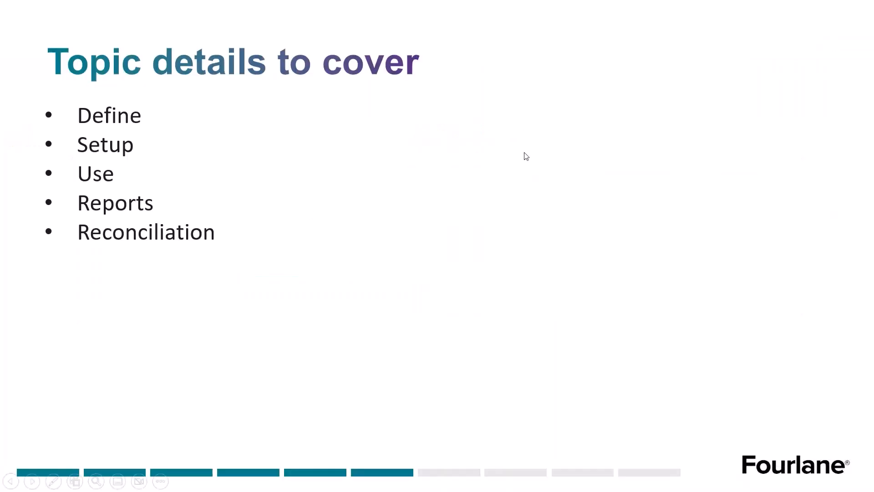